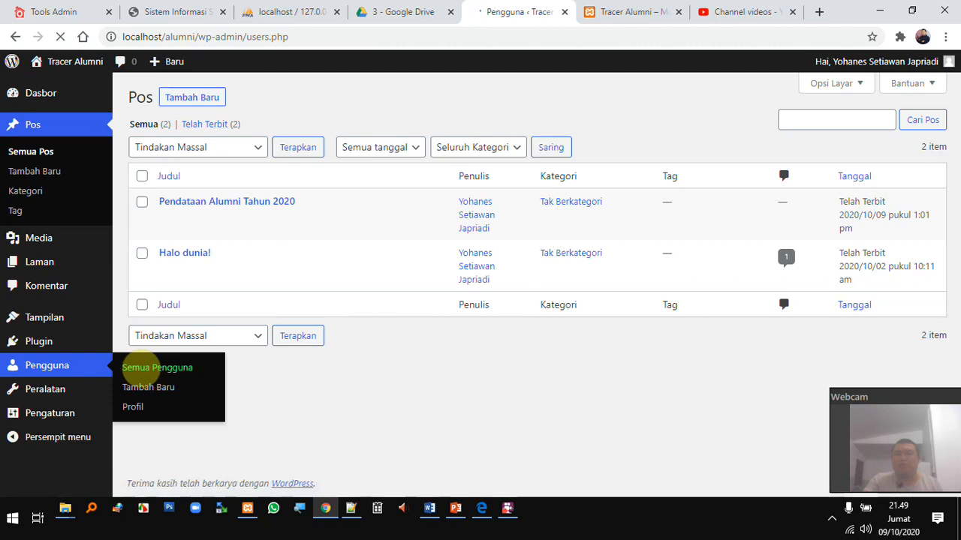
# Open Pengguna > Semua Pengguna to list the site's accounts, showing only adminAlumni
pyautogui.moveTo(211, 214)
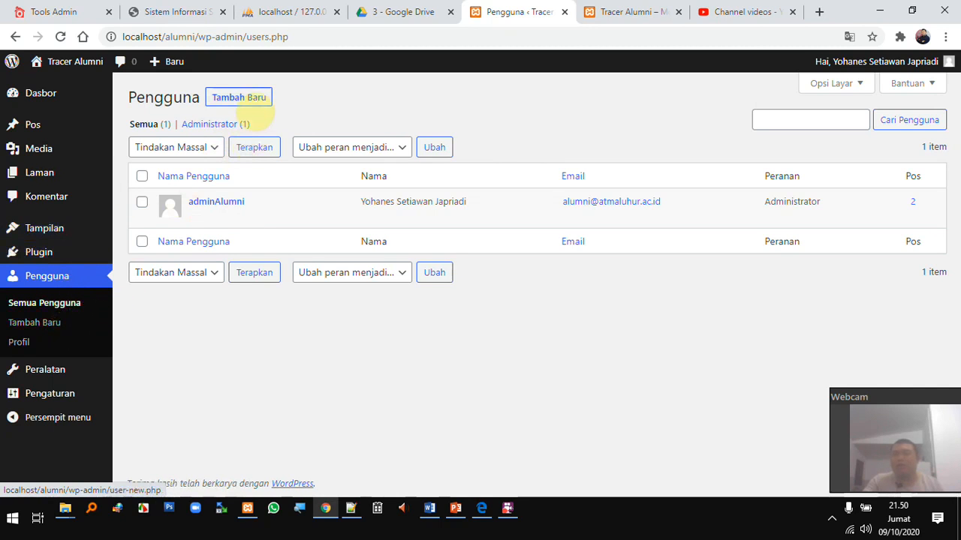
# Start a new user with username usercoba, the user's e-mail, name User Coba and a website
pyautogui.click(249, 99)
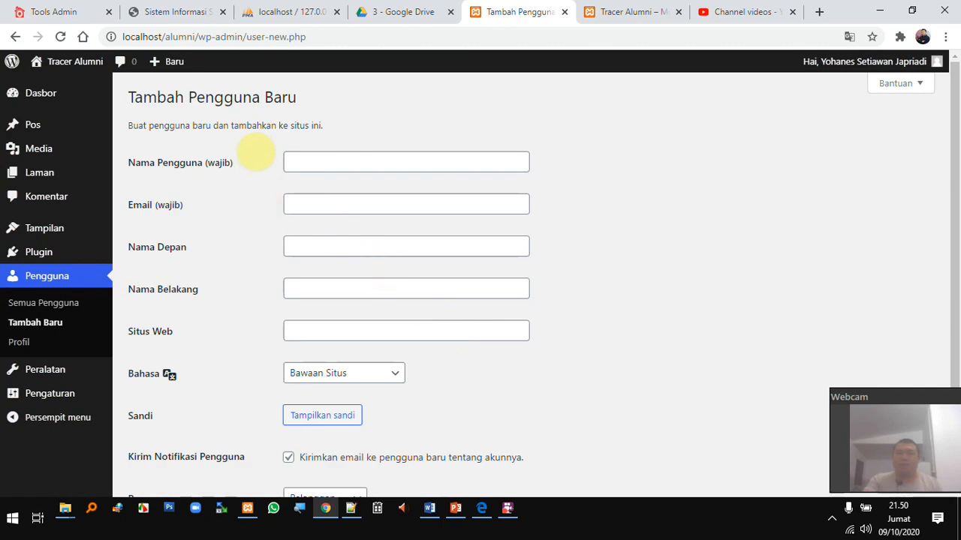
pyautogui.click(362, 166)
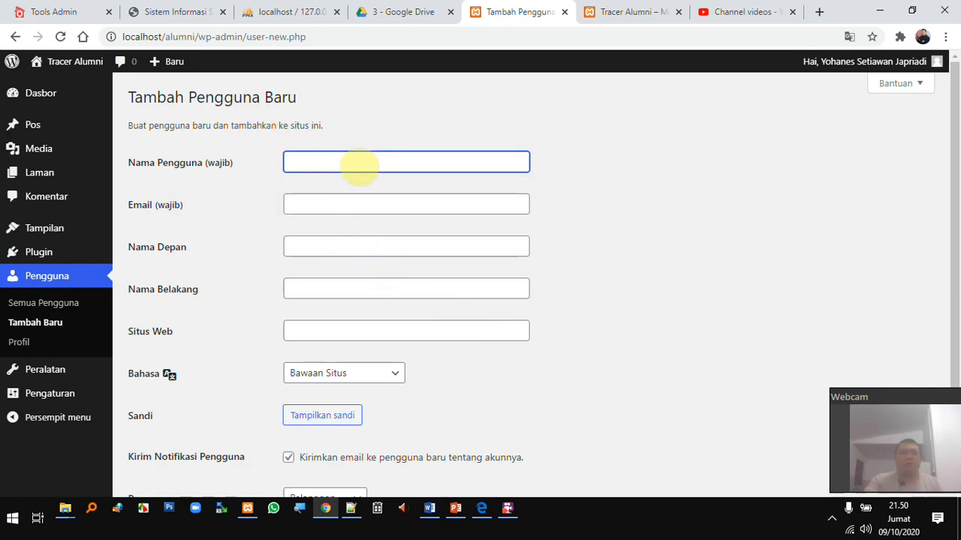
pyautogui.write('usercoba')
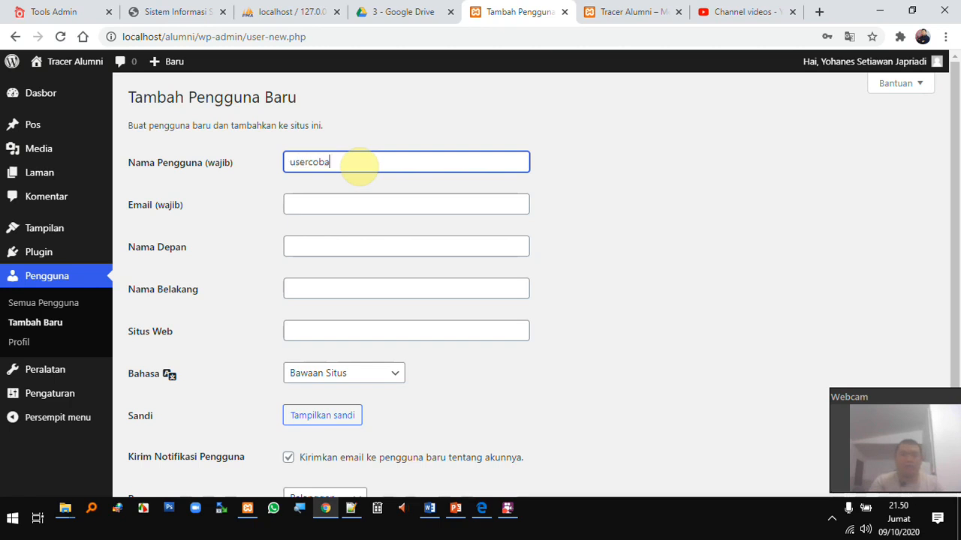
pyautogui.press('Tab')
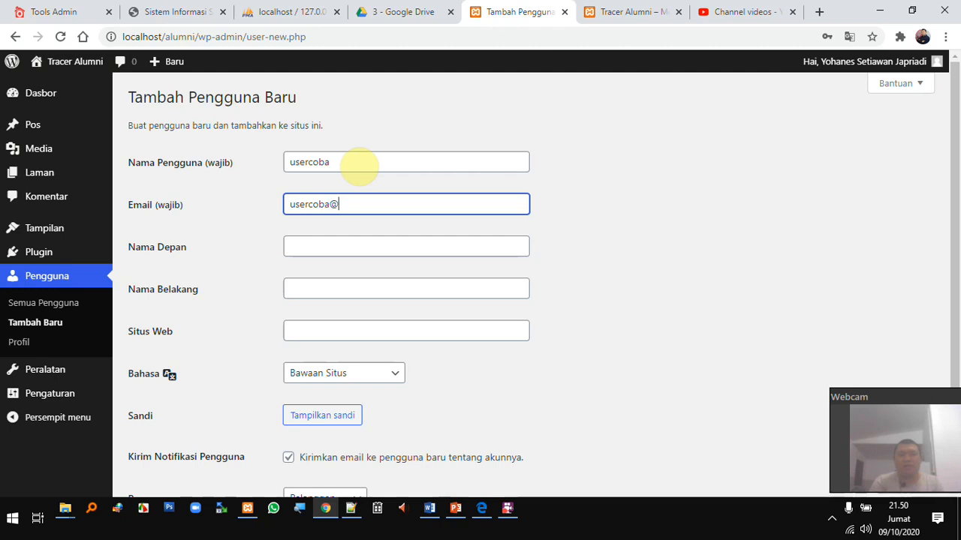
pyautogui.press('Tab')
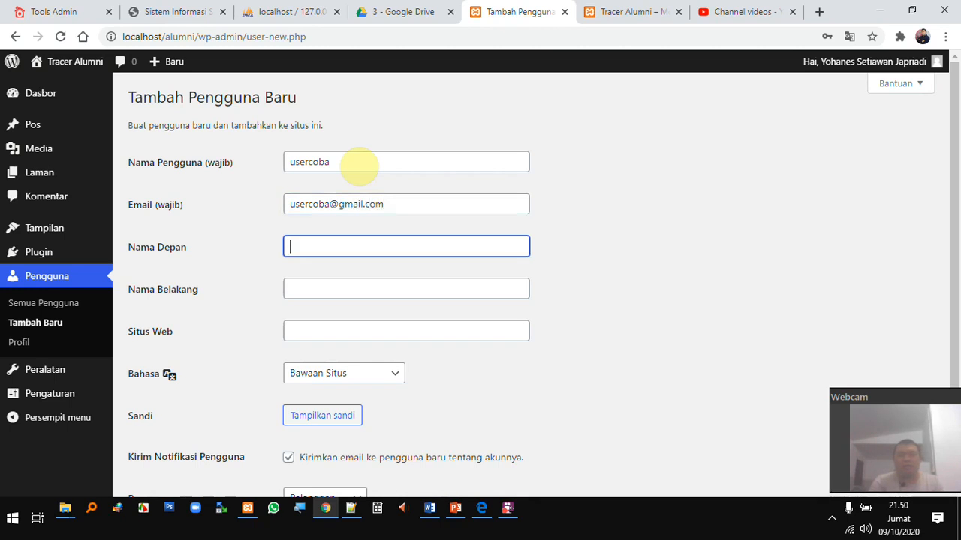
pyautogui.write('User')
pyautogui.press('Tab')
pyautogui.press('Tab')
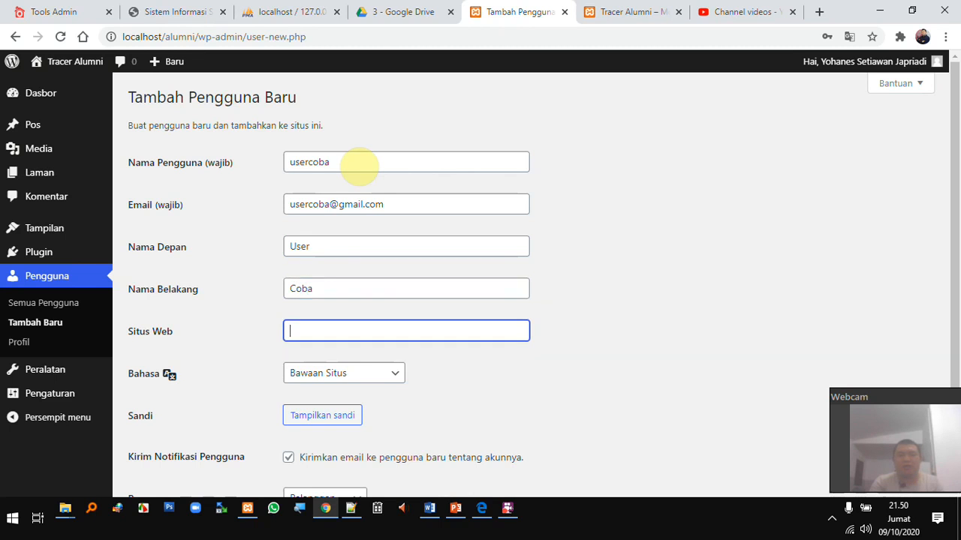
pyautogui.write('ht')
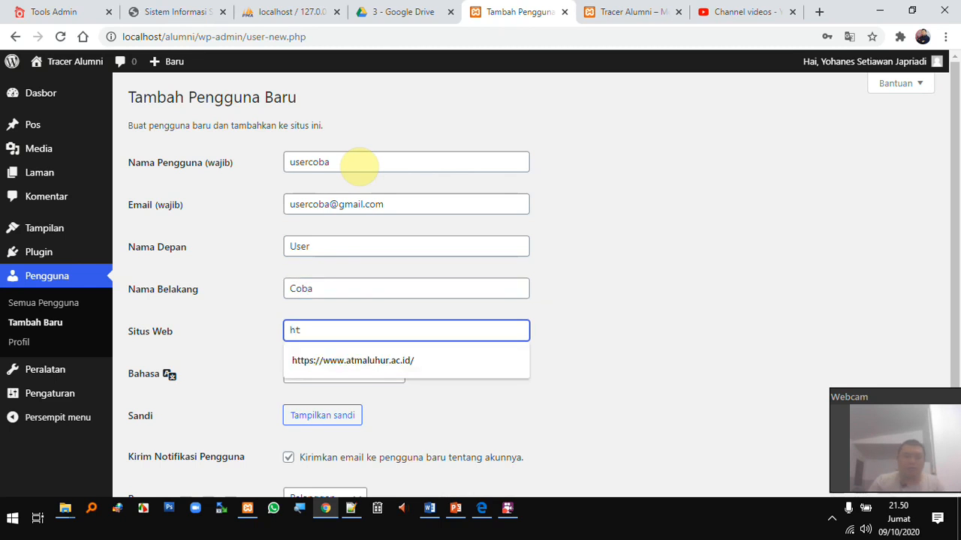
pyautogui.press('Down')
pyautogui.press('Tab')
# Reveal the generated password and record the login credentials in the Notepad++ notes file, then save it
pyautogui.scroll(-2, 376, 371)
pyautogui.click(338, 345)
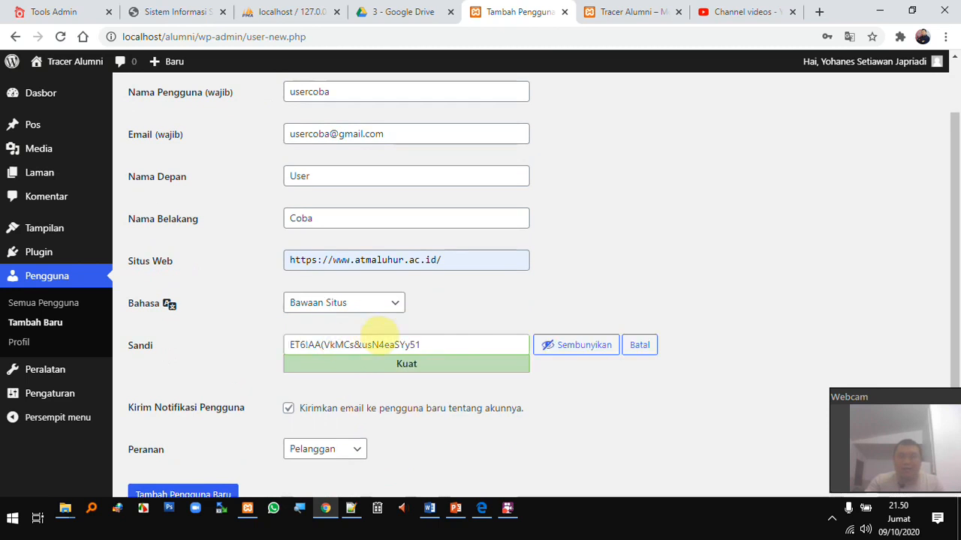
pyautogui.moveTo(456, 344); pyautogui.dragTo(257, 306)
pyautogui.doubleClick(318, 91)
pyautogui.hotkey('alt', 'Tab')
pyautogui.write('p')
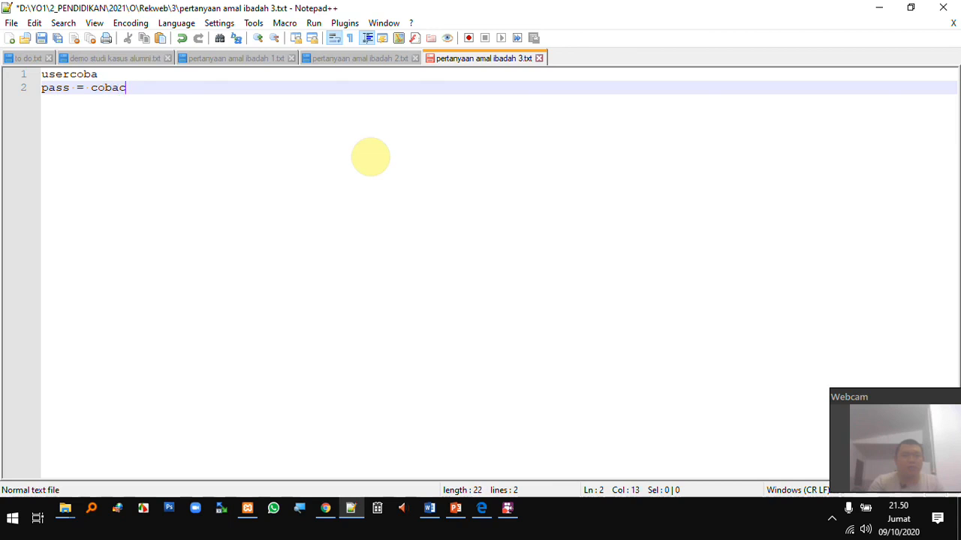
pyautogui.hotkey('ctrl', 's')
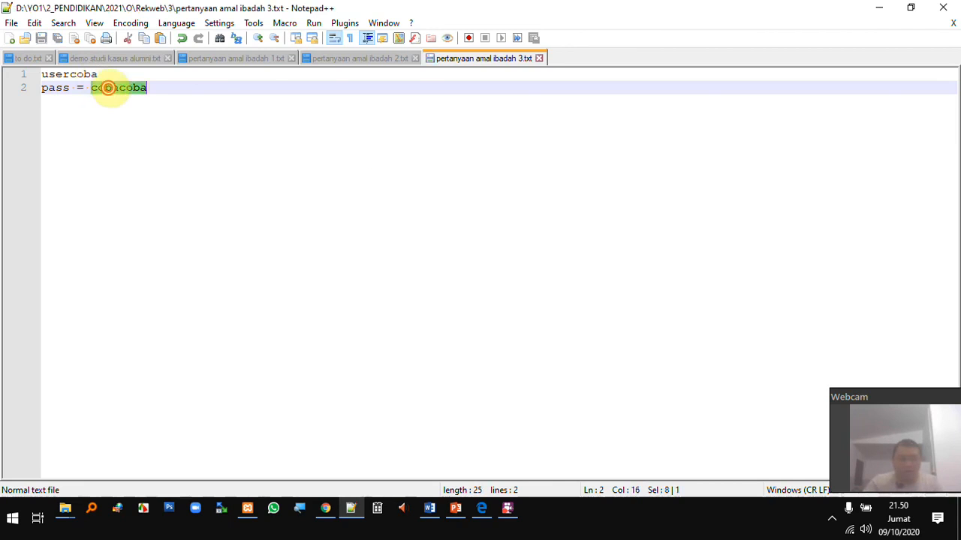
# Paste the noted password, confirm the weak password, keep role Pelanggan and create usercoba
pyautogui.click(328, 510)
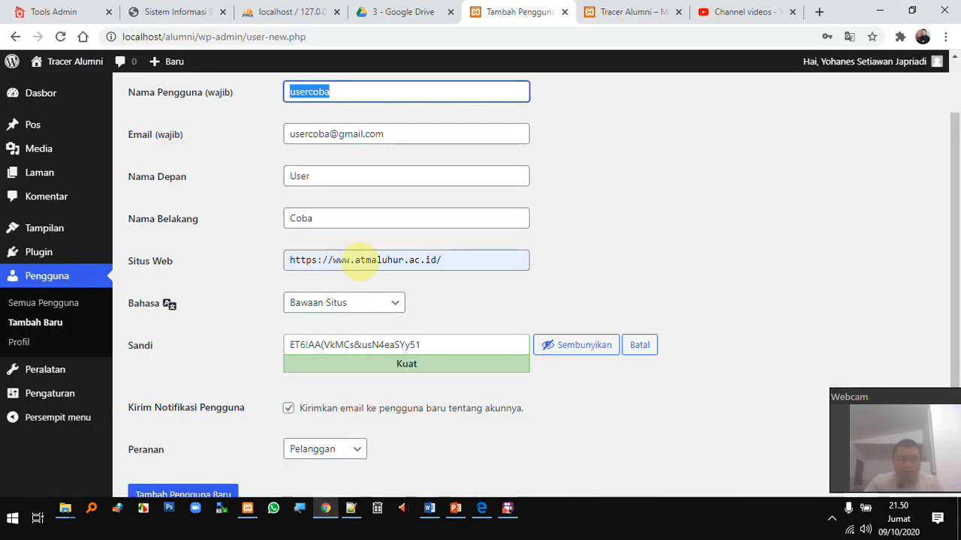
pyautogui.moveTo(457, 345); pyautogui.dragTo(285, 345)
pyautogui.hotkey('ctrl', 'v')
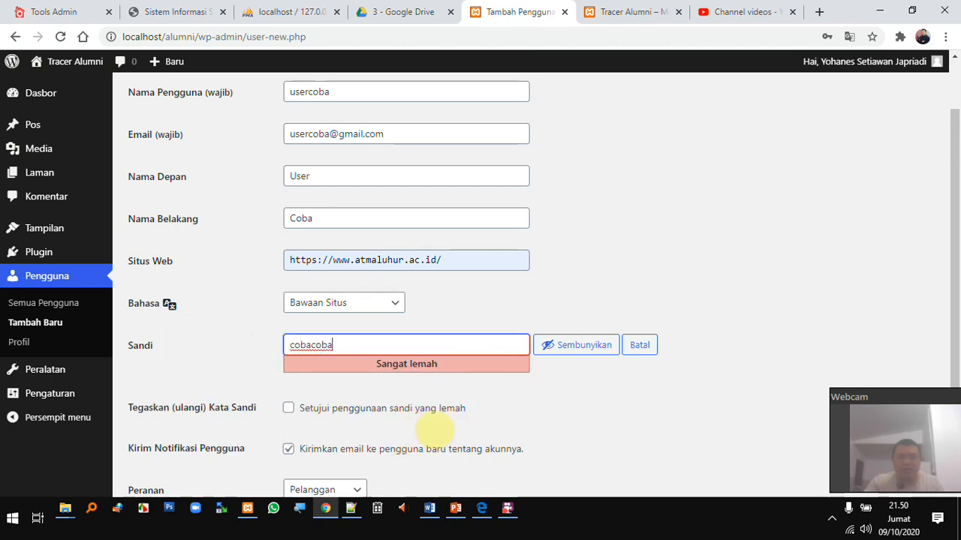
pyautogui.scroll(-1, 421, 432)
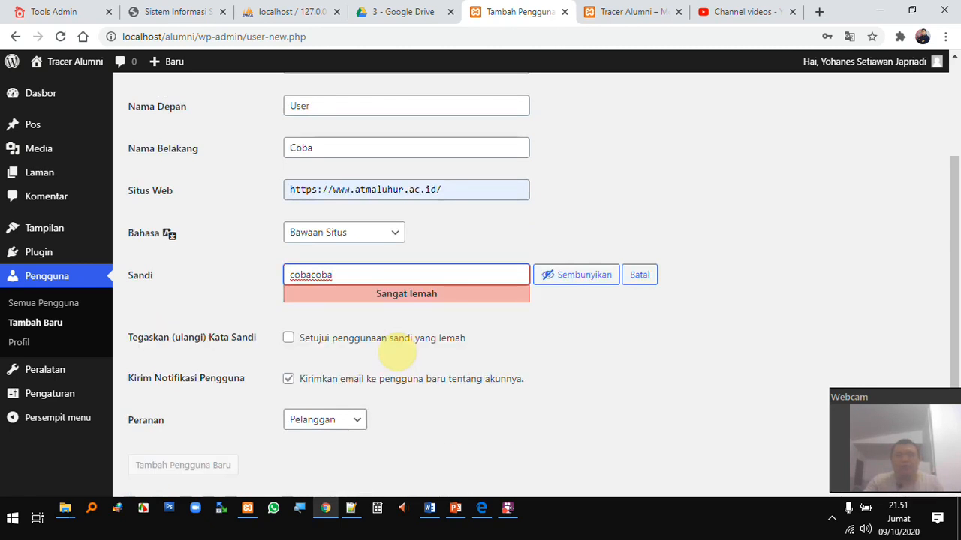
pyautogui.click(399, 338)
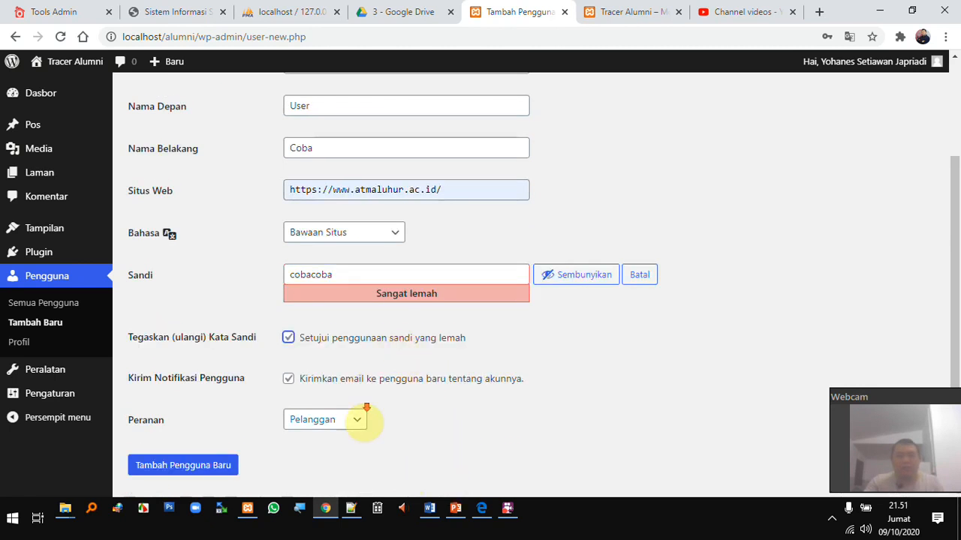
pyautogui.scroll(-1, 361, 406)
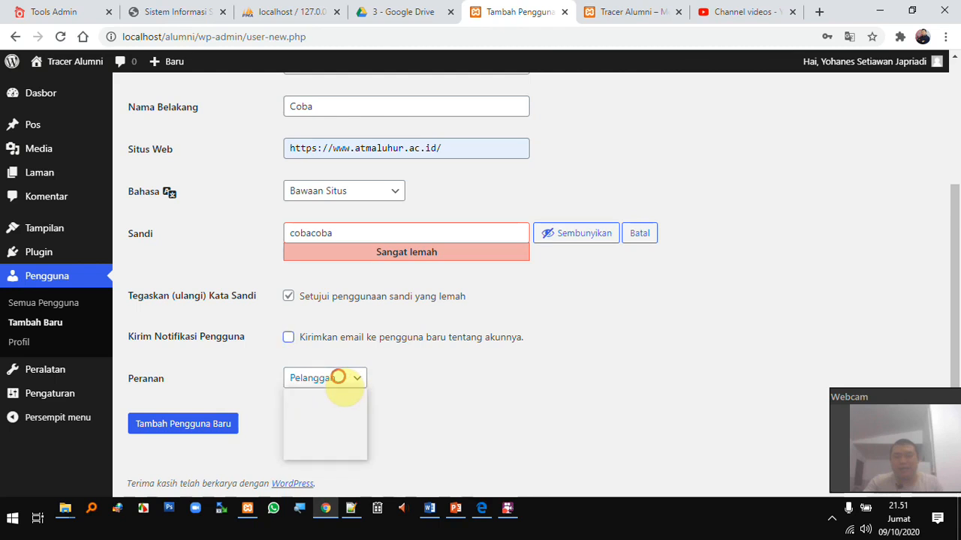
pyautogui.click(337, 377)
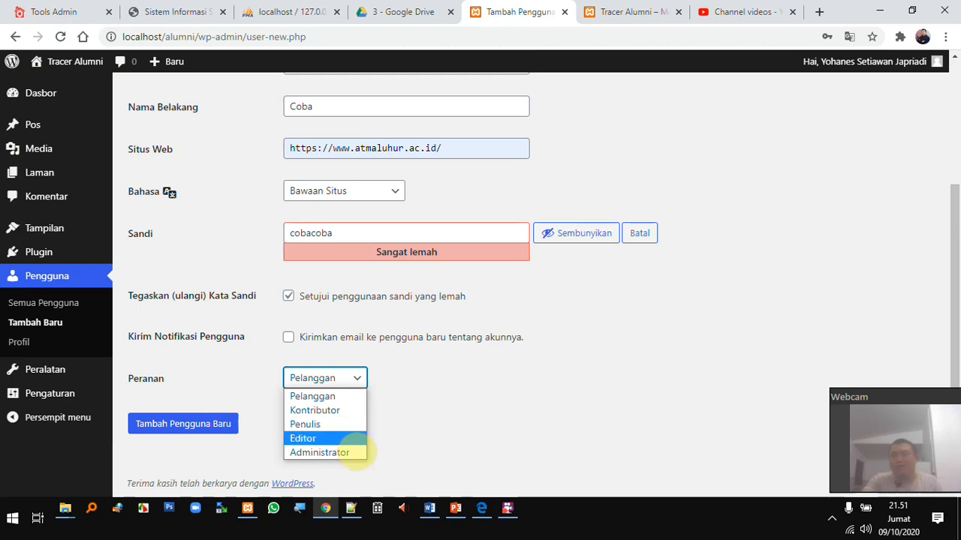
pyautogui.click(351, 396)
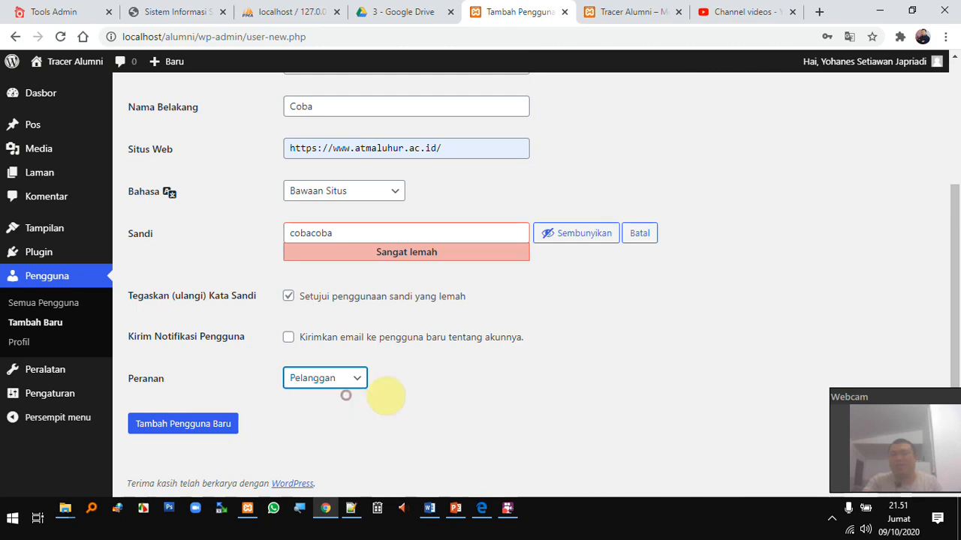
pyautogui.click(210, 427)
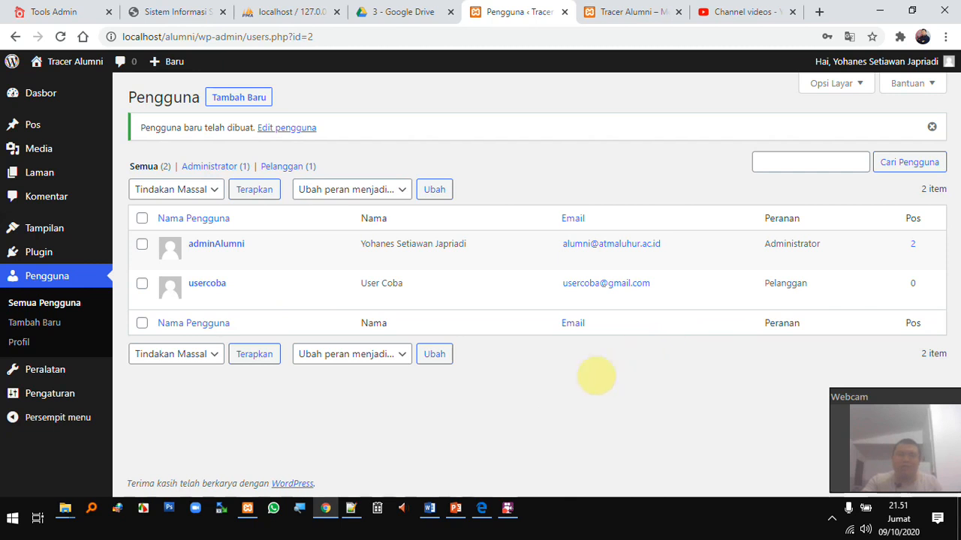
# Load localhost/alumni/wp-admin in Edge, then bring back the Notepad++ note with usercoba's credentials
pyautogui.moveTo(487, 524)
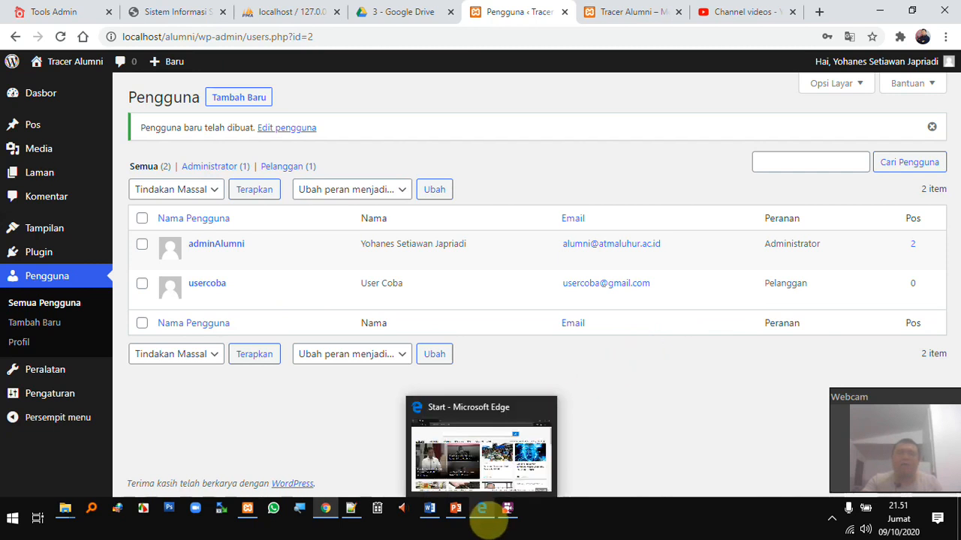
pyautogui.click(488, 524)
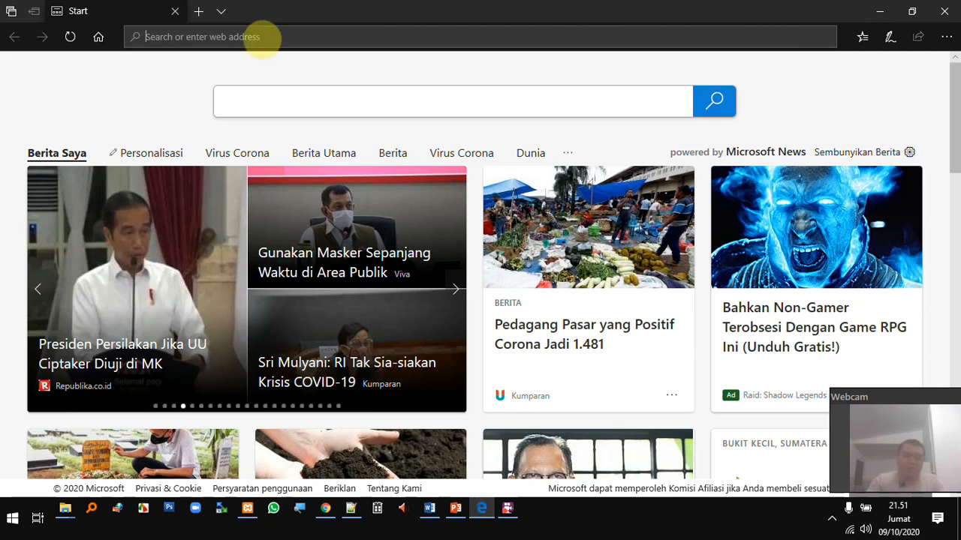
pyautogui.click(261, 37)
pyautogui.write('localgh')
pyautogui.press('BackSpace')
pyautogui.press('BackSpace')
pyautogui.write('host/alumni/wp-admin')
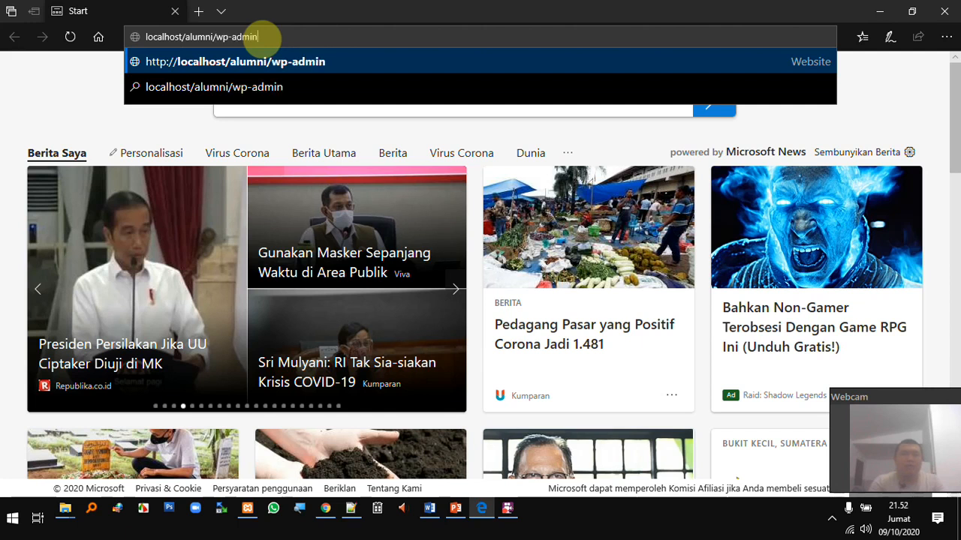
pyautogui.press('Return')
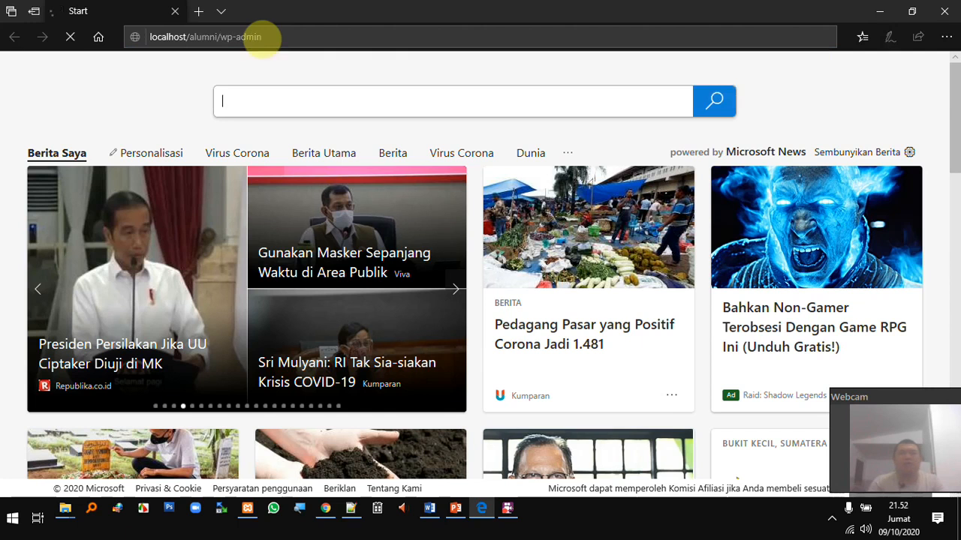
pyautogui.click(315, 38)
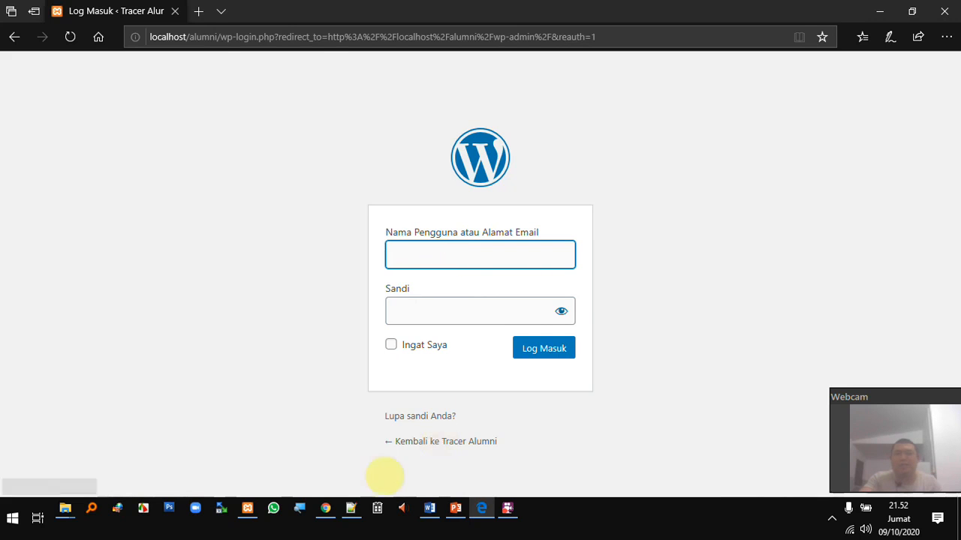
pyautogui.click(355, 510)
pyautogui.doubleClick(75, 74)
pyautogui.hotkey('ctrl', 'c')
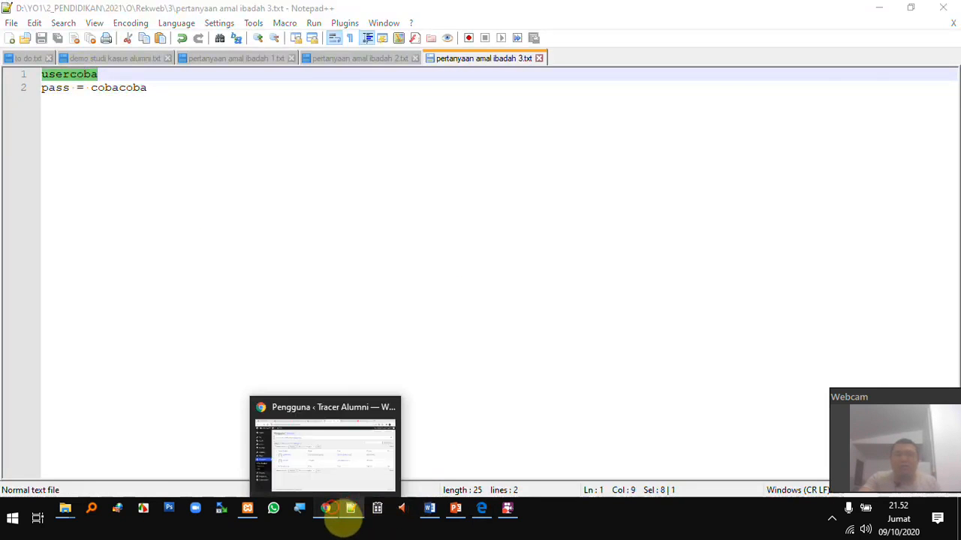
# Paste the usercoba username and the noted password from Notepad++ into Edge's login fields
pyautogui.click(330, 511)
pyautogui.click(484, 512)
pyautogui.hotkey('ctrl', 'v')
pyautogui.click(440, 312)
pyautogui.click(351, 508)
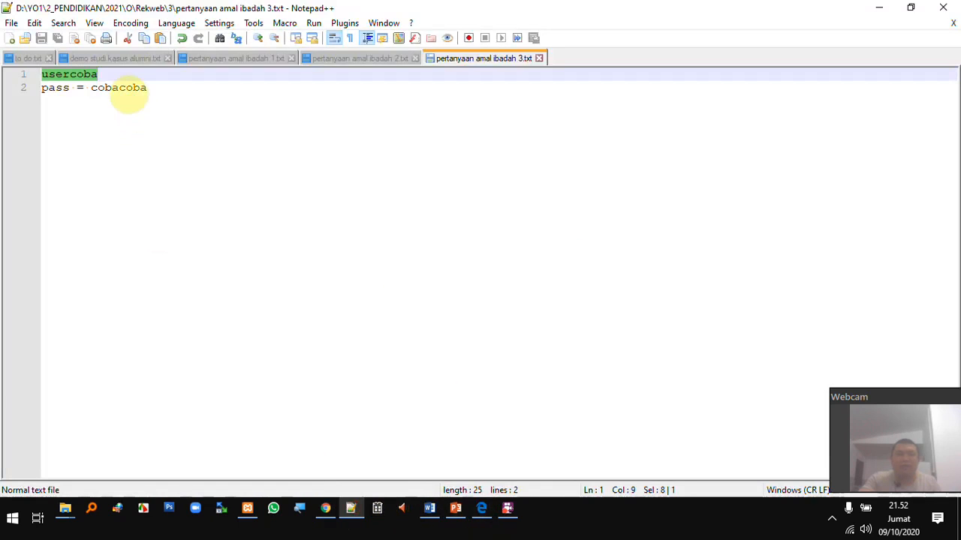
pyautogui.doubleClick(124, 87)
pyautogui.click(334, 514)
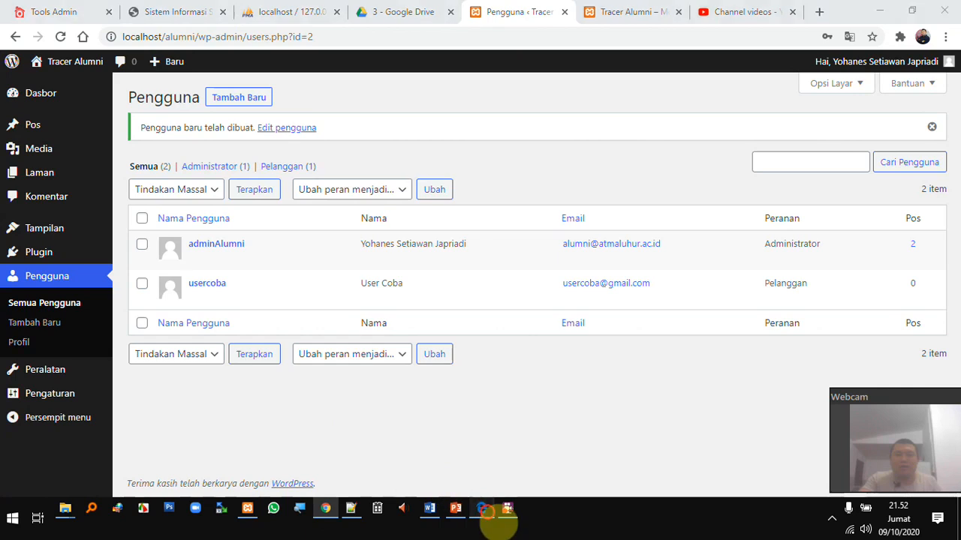
pyautogui.click(481, 509)
pyautogui.hotkey('ctrl', 'v')
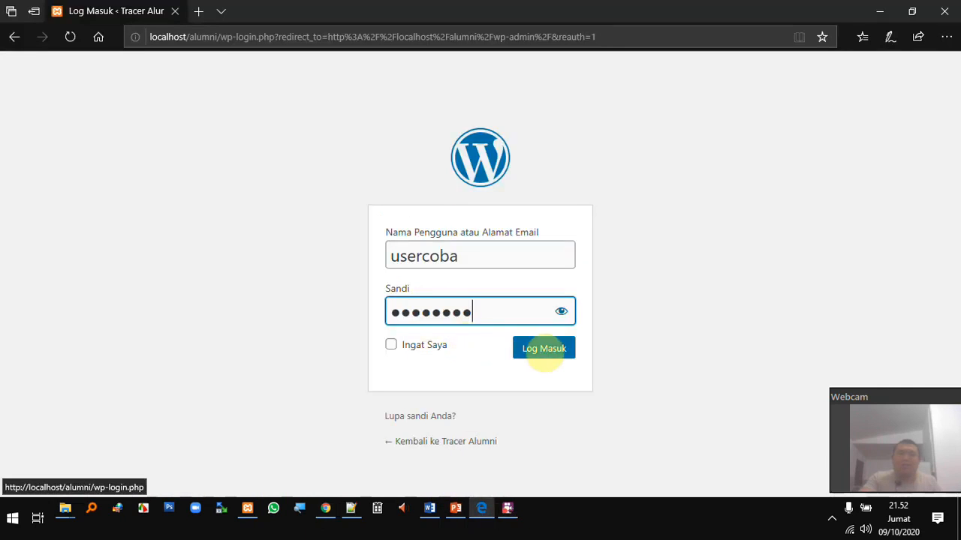
# Log in as usercoba, decline Edge's password saving, and go to the Dasbor
pyautogui.click(538, 343)
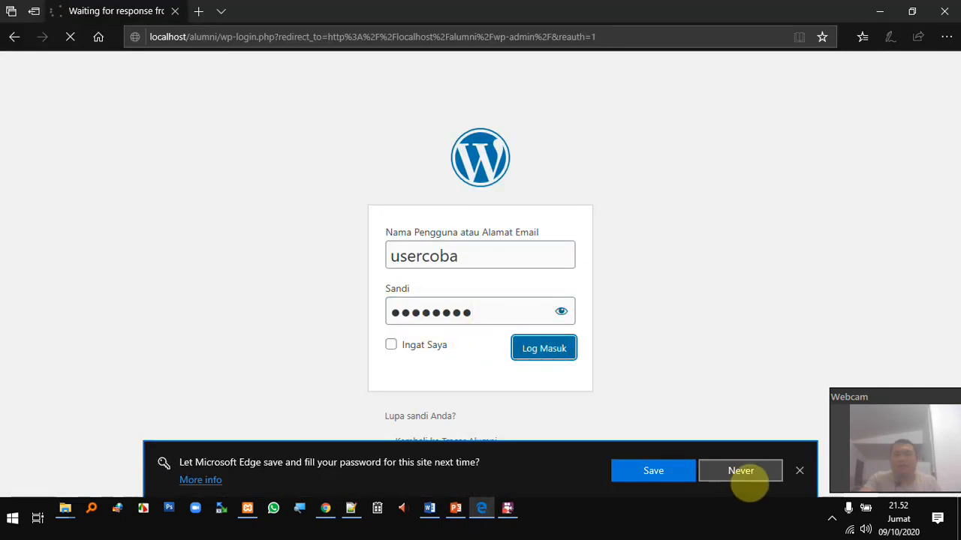
pyautogui.click(738, 471)
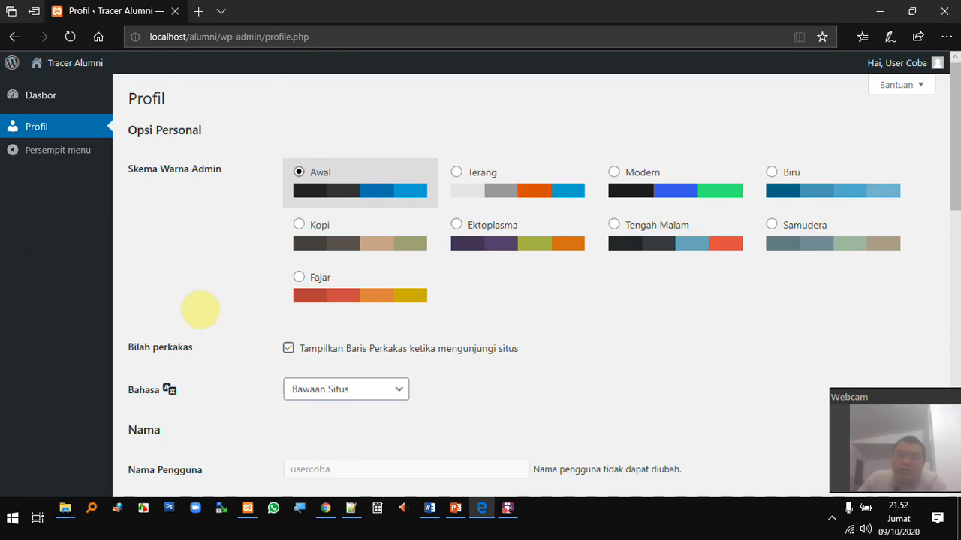
pyautogui.scroll(-10, 249, 293)
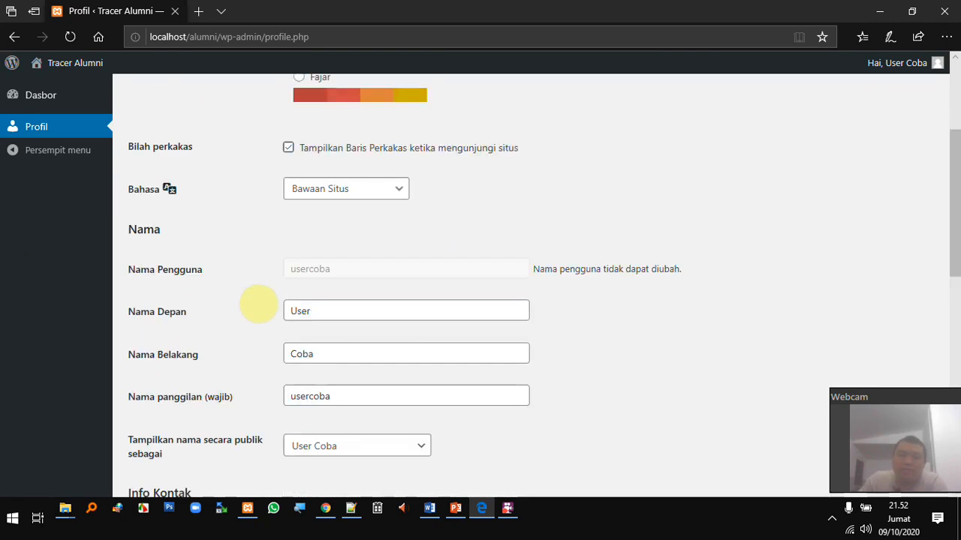
pyautogui.scroll(3, 263, 290)
pyautogui.scroll(8, 263, 289)
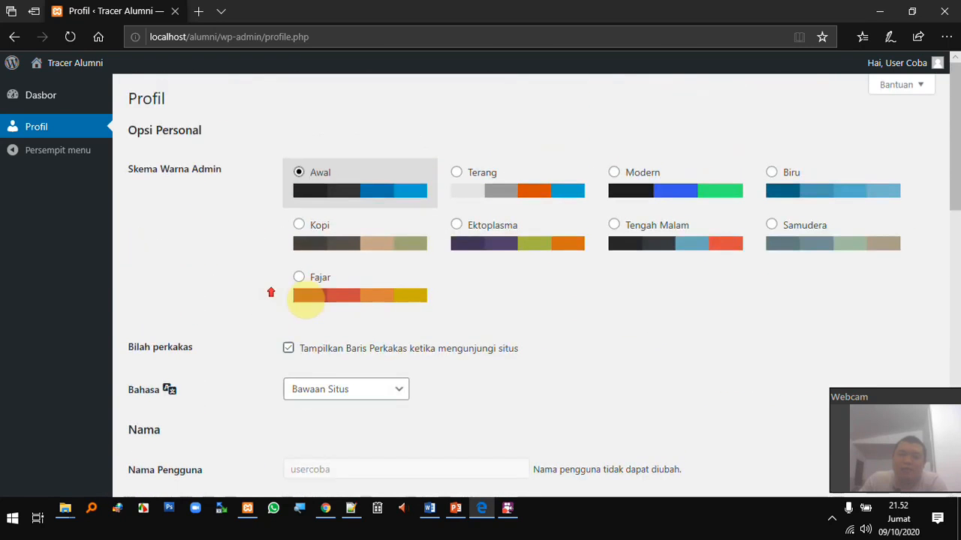
pyautogui.click(82, 103)
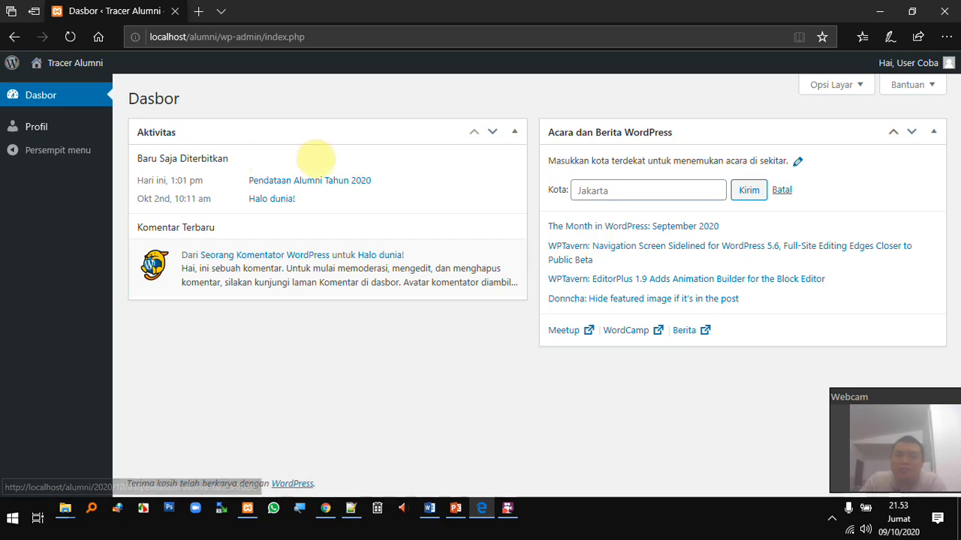
# On the Profil page, switch the admin colour scheme to Terang after previewing Modern
pyautogui.click(37, 127)
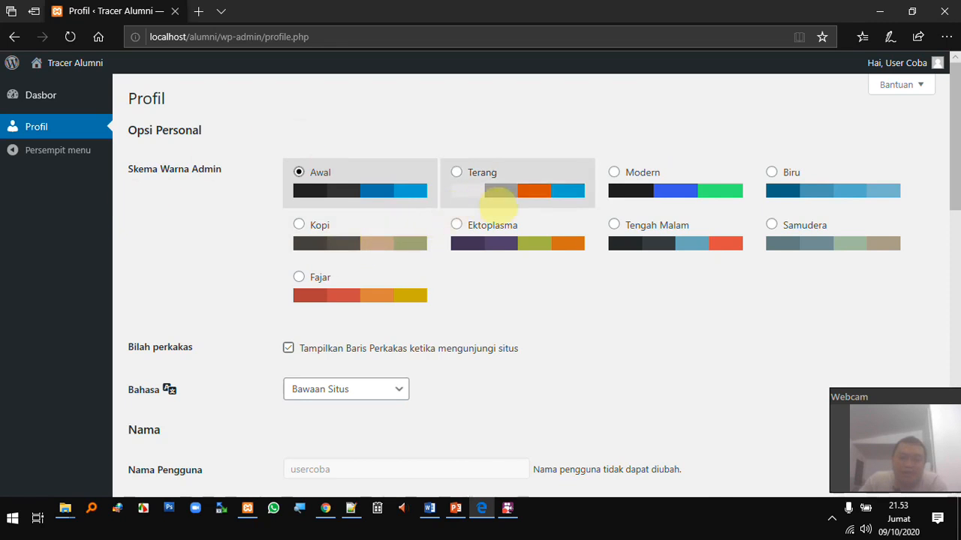
pyautogui.click(477, 170)
pyautogui.click(667, 171)
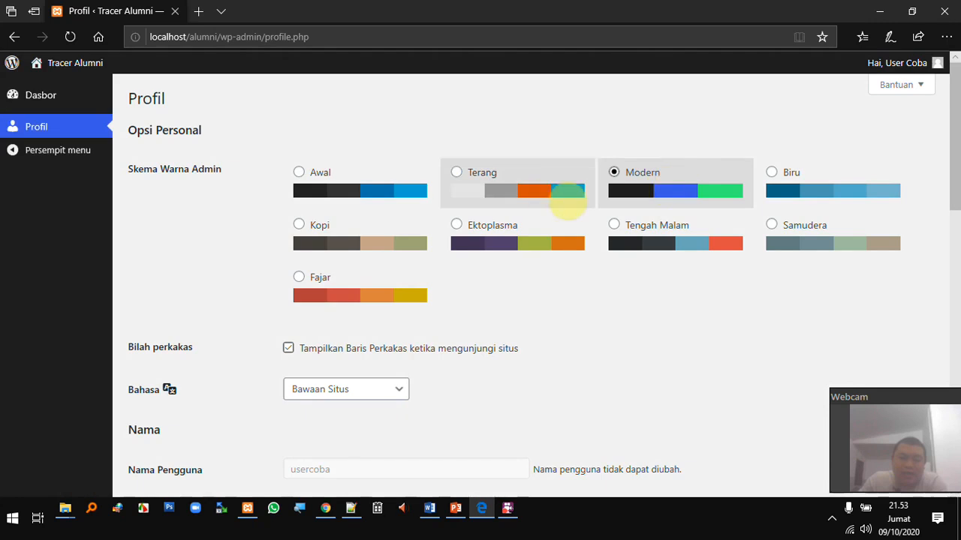
pyautogui.click(537, 174)
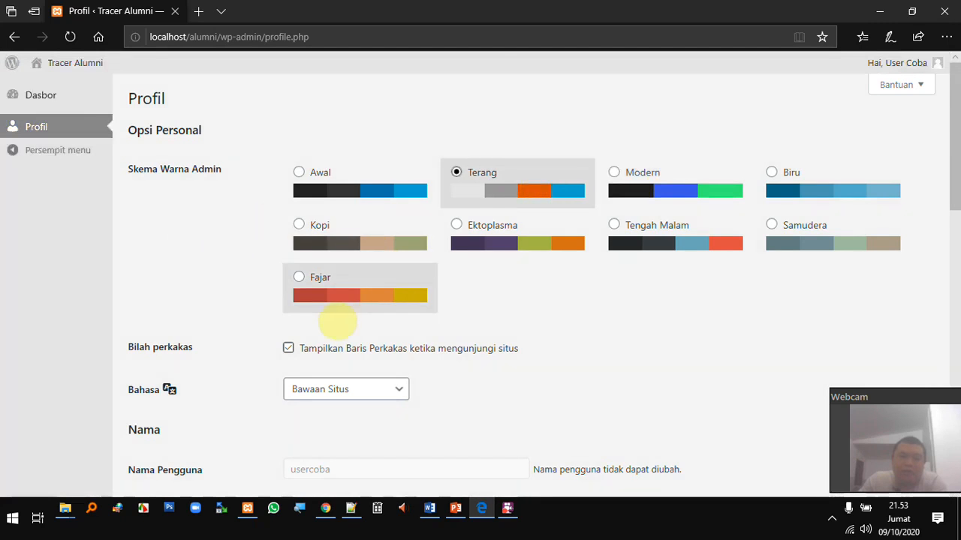
pyautogui.scroll(-1, 337, 315)
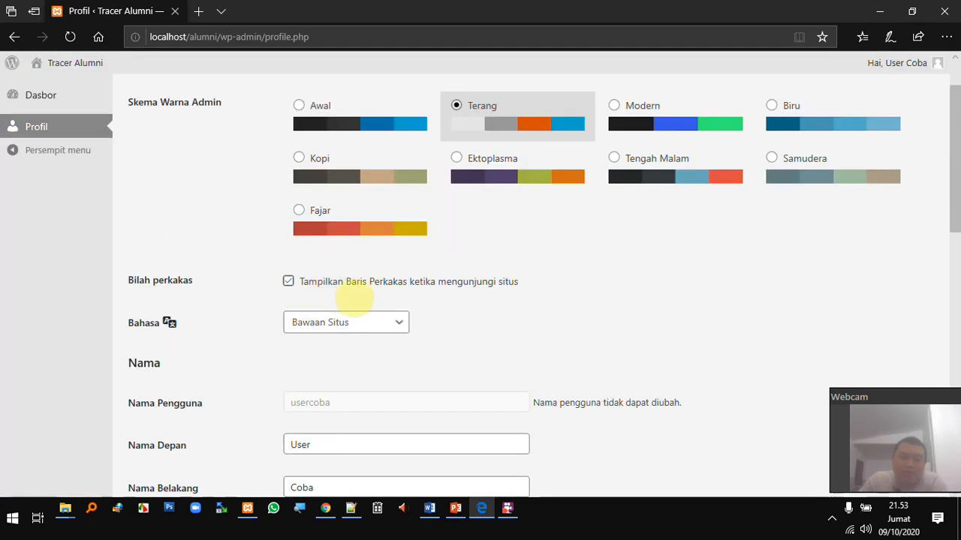
# Open the public site from Kunjungi Situs in a new tab
pyautogui.moveTo(91, 67)
pyautogui.rightClick(60, 89)
pyautogui.click(106, 102)
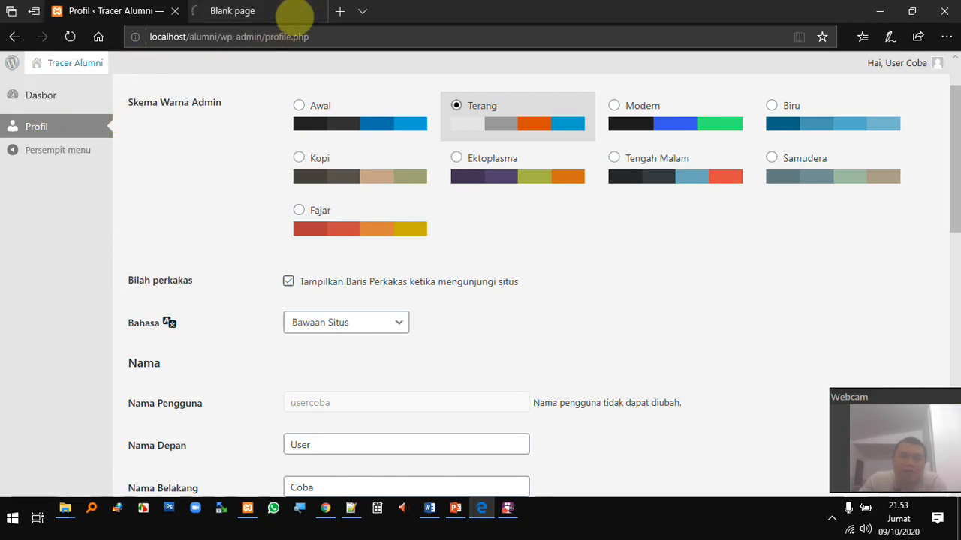
# View the front page, scroll the profile fields to Info Biografi, then return to the admin's Users list
pyautogui.click(290, 13)
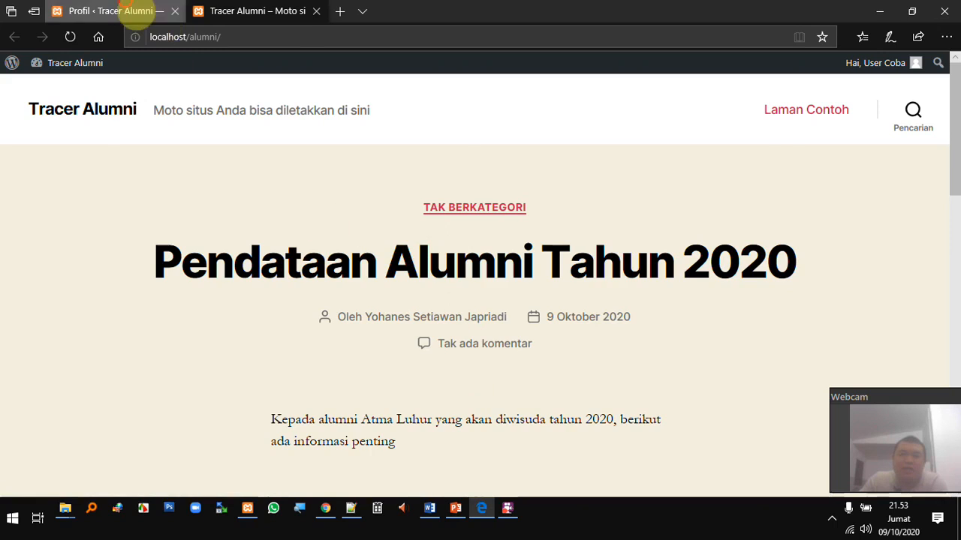
pyautogui.click(165, 14)
pyautogui.scroll(-1, 346, 263)
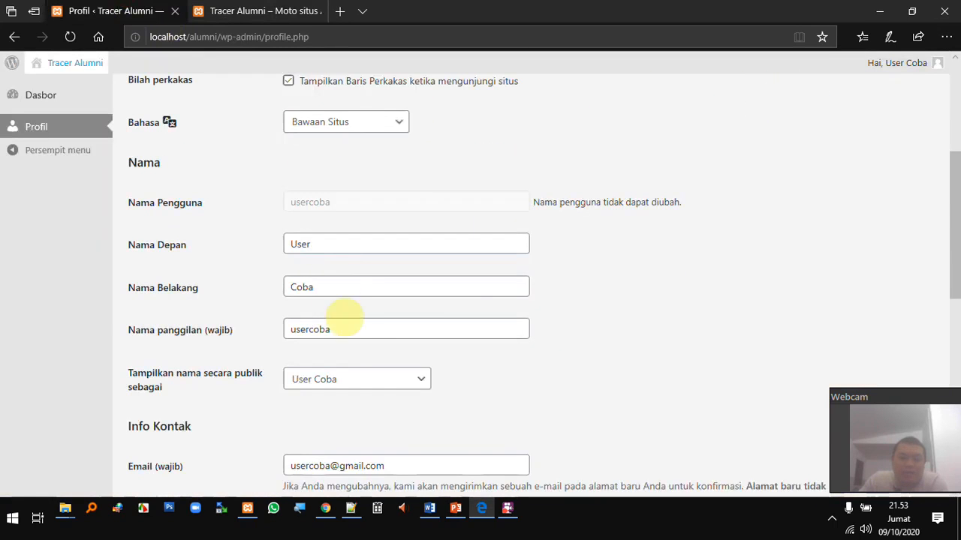
pyautogui.scroll(-1, 373, 369)
pyautogui.scroll(-2, 373, 370)
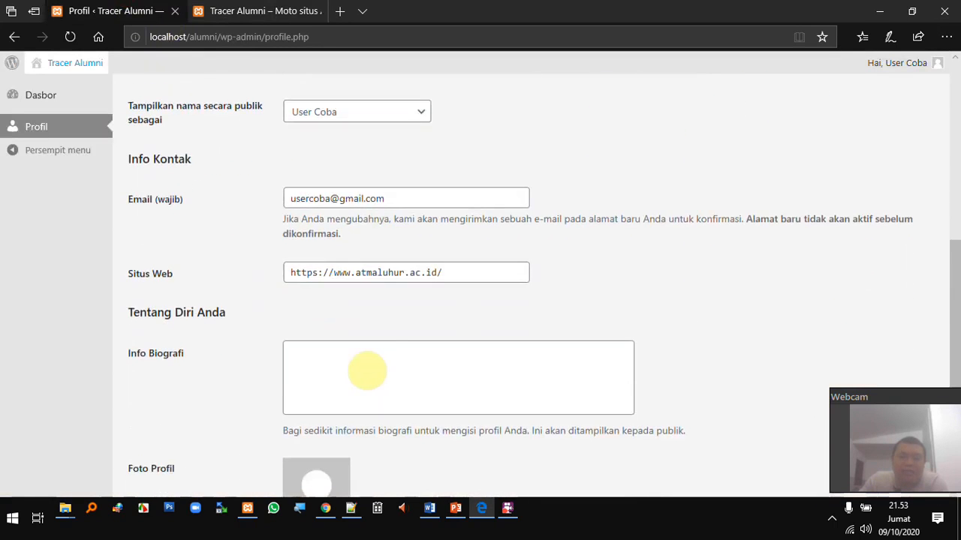
pyautogui.click(385, 367)
pyautogui.scroll(-4, 384, 366)
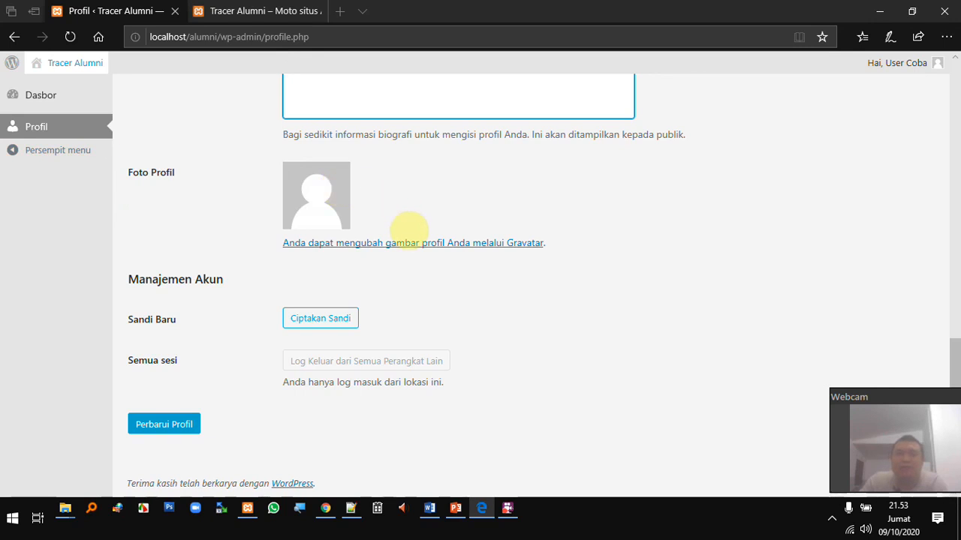
pyautogui.scroll(5, 429, 225)
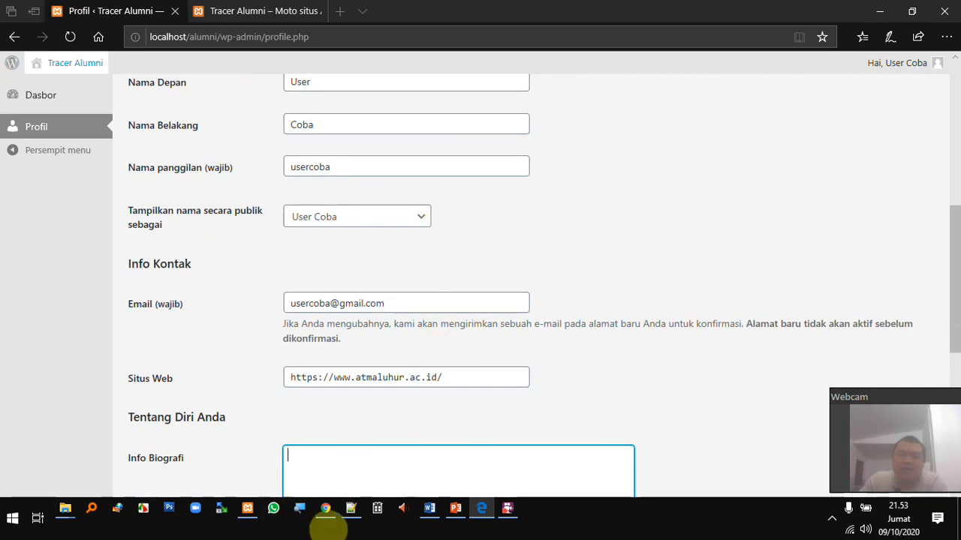
pyautogui.click(326, 512)
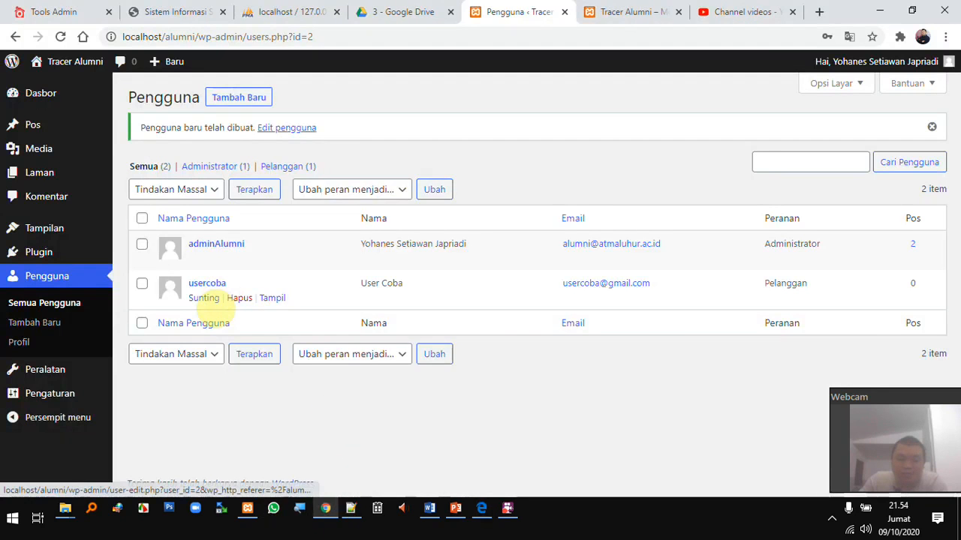
# Set usercoba's role to Kontributor on its edit page and submit with Perbarui Pengguna
pyautogui.click(213, 297)
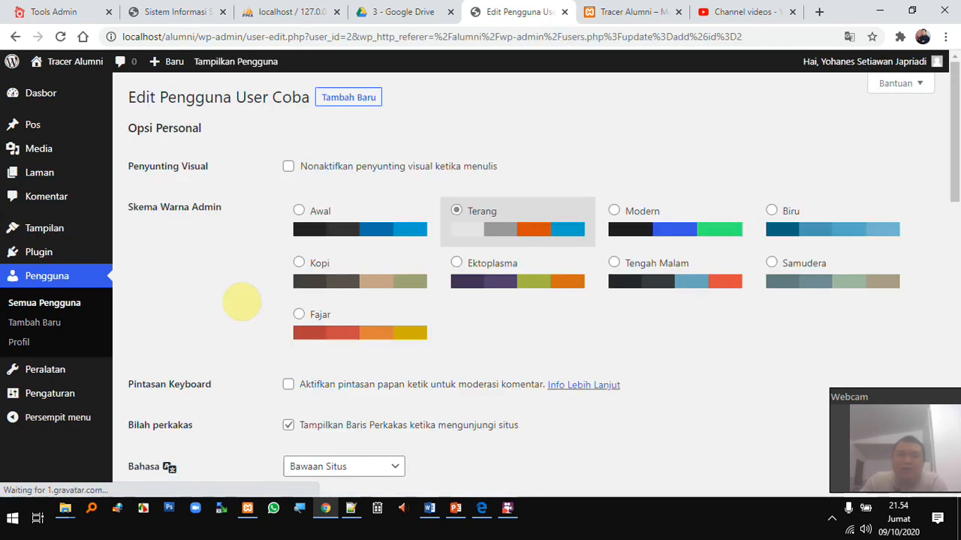
pyautogui.scroll(-5, 241, 301)
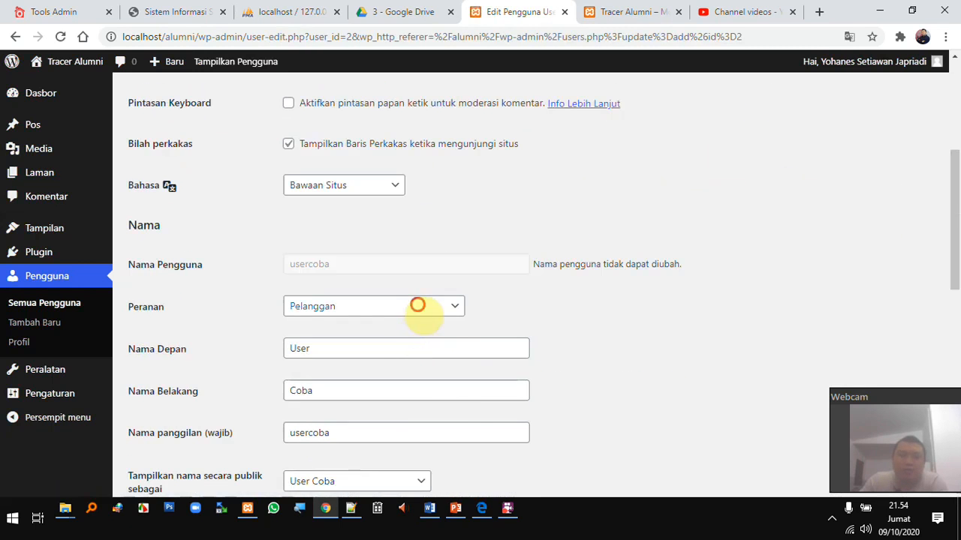
pyautogui.click(417, 305)
pyautogui.click(396, 339)
pyautogui.scroll(-2, 379, 342)
pyautogui.scroll(-7, 379, 353)
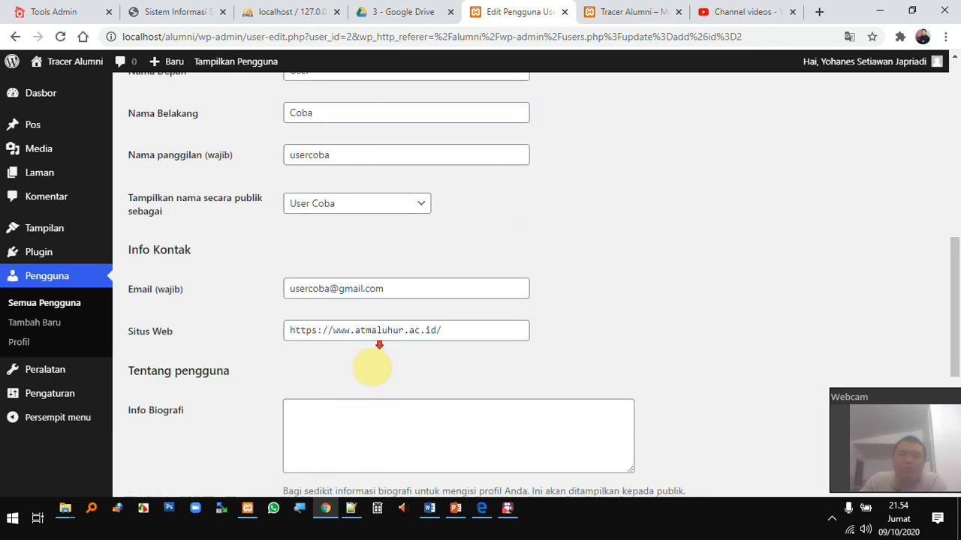
pyautogui.click(196, 430)
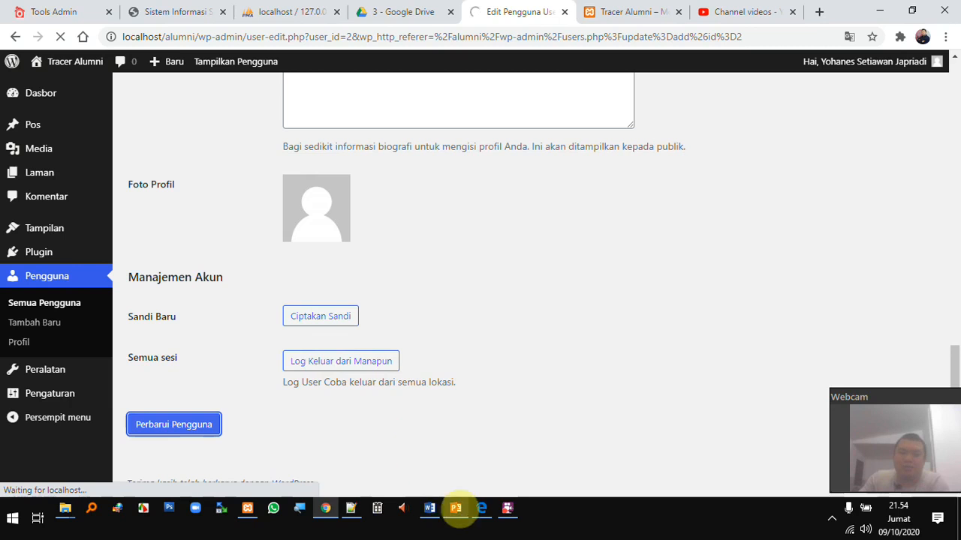
pyautogui.click(482, 512)
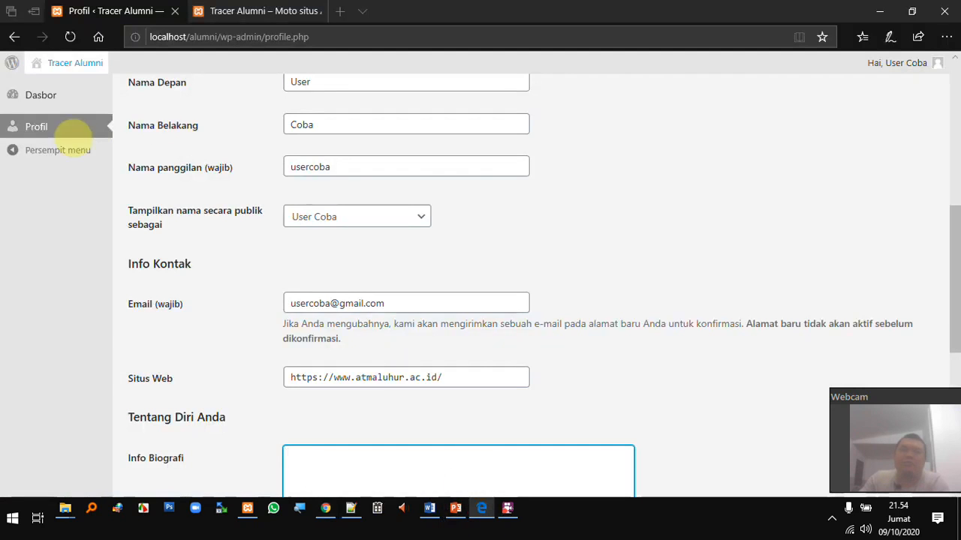
# Reload the profile and start a new post from Pos > Semua Pos with Tambah Baru
pyautogui.click(70, 37)
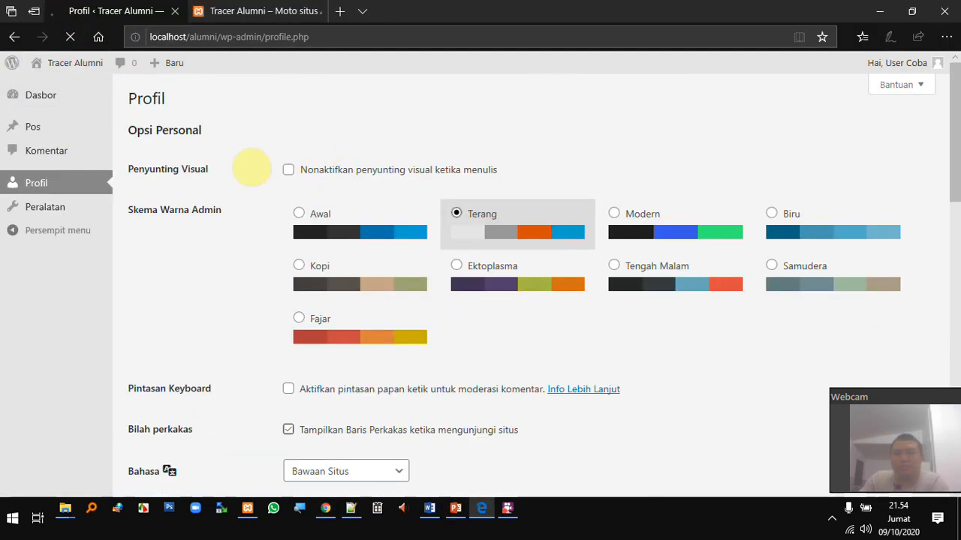
pyautogui.moveTo(47, 129)
pyautogui.click(129, 125)
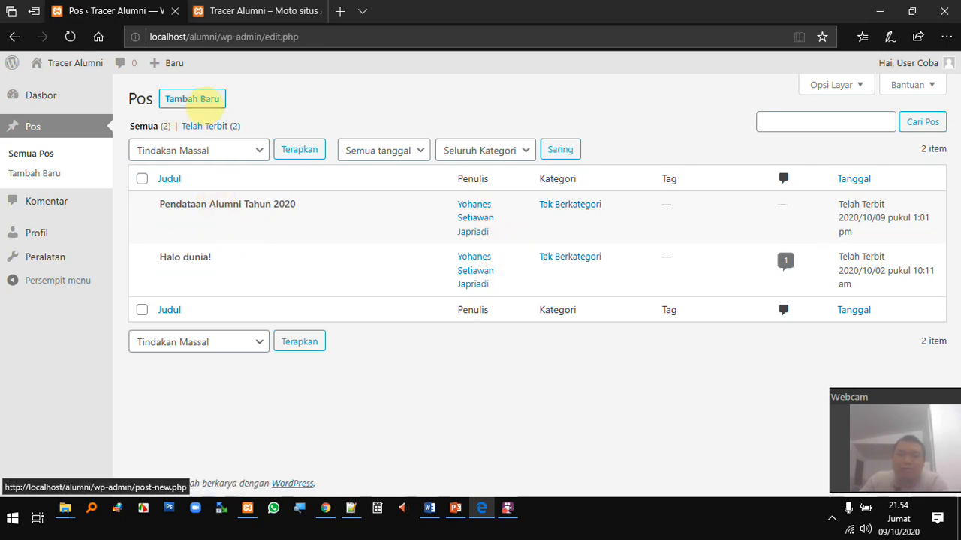
pyautogui.click(198, 93)
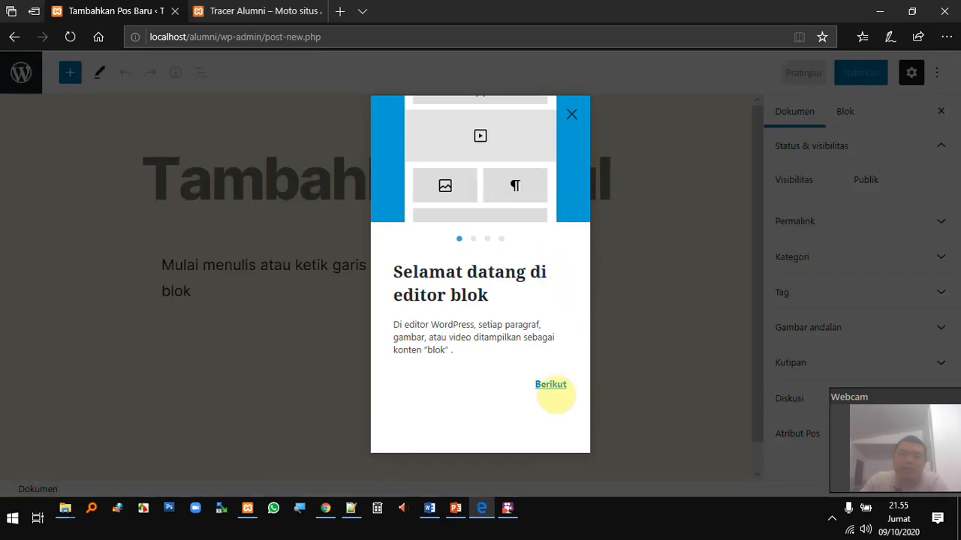
# Step through the block editor welcome guide to Memulai and place the cursor in the title
pyautogui.click(551, 384)
pyautogui.scroll(-1, 552, 413)
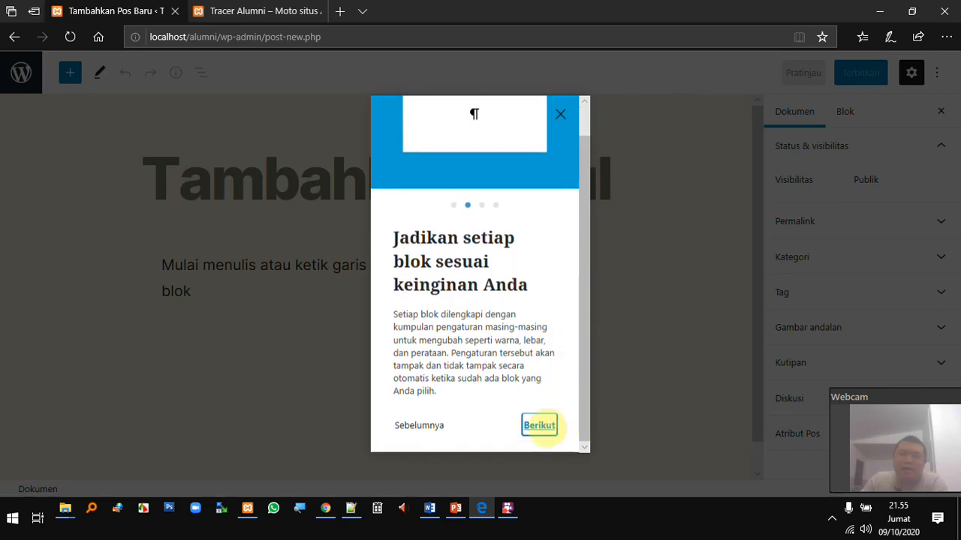
pyautogui.click(539, 425)
pyautogui.click(549, 385)
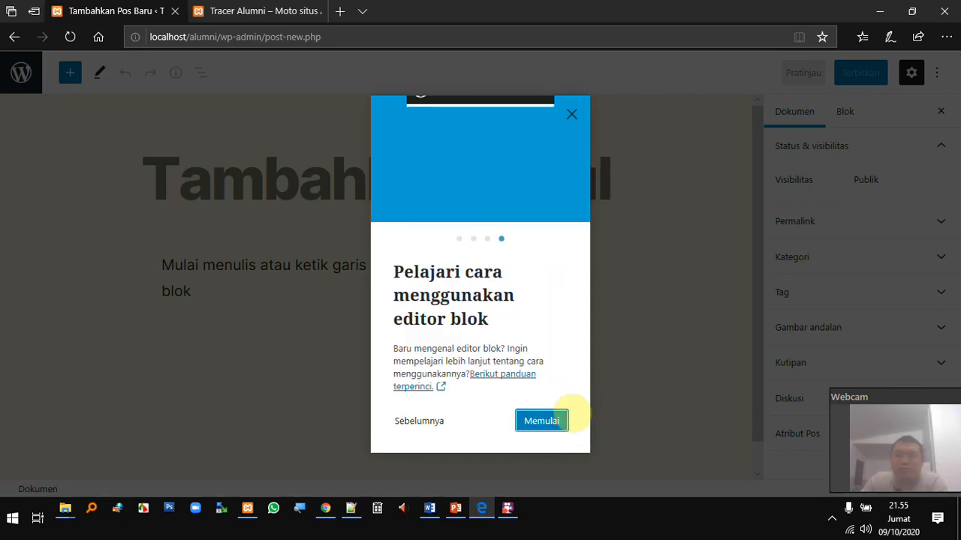
pyautogui.click(549, 420)
pyautogui.click(264, 194)
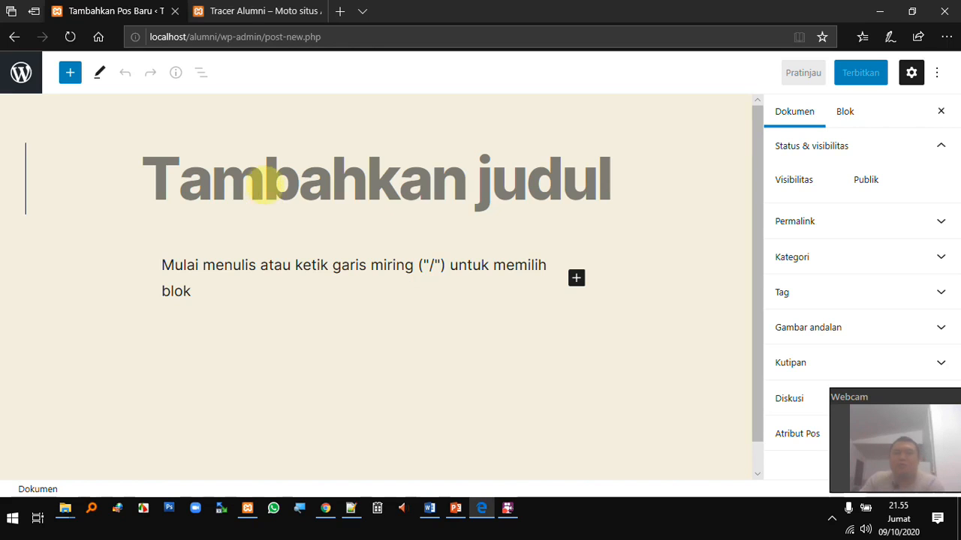
# Title the post 'coba subscriber' and write the body 'hai semua aku'
pyautogui.write('coba subscriber')
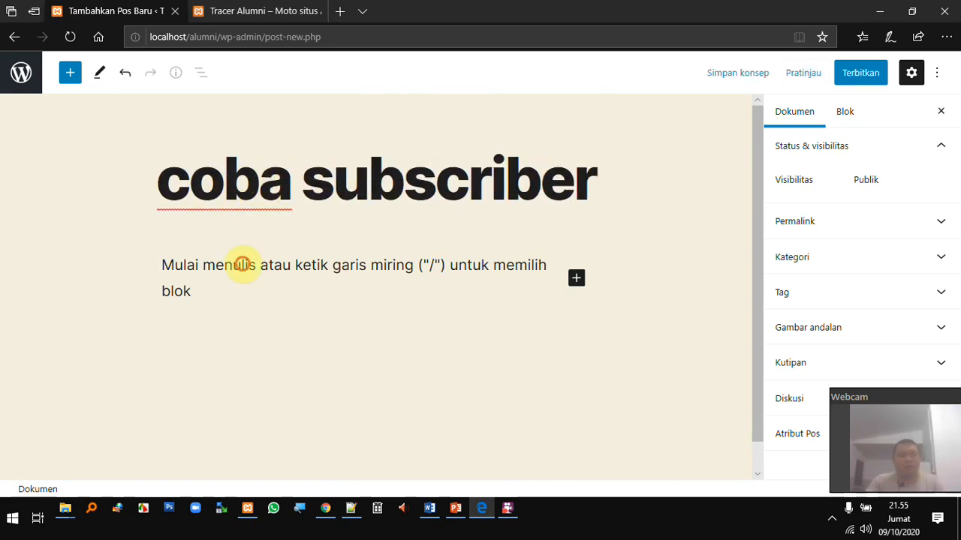
pyautogui.click(283, 293)
pyautogui.write('hai semua aku adalah pelangggan dari website ini lho')
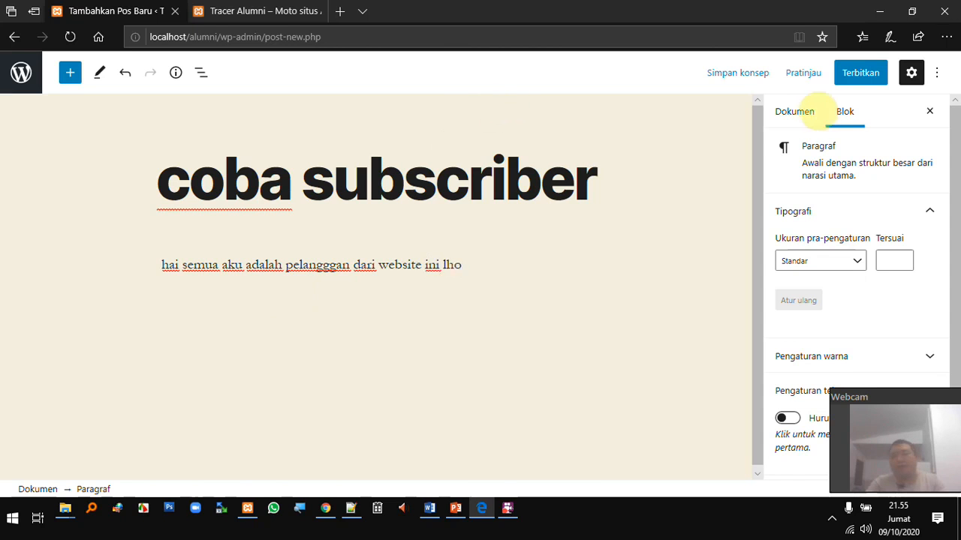
# Submit the post for review with Kirimkan untuk Ditinjau and switch to the Tracer Alumni tab
pyautogui.click(861, 75)
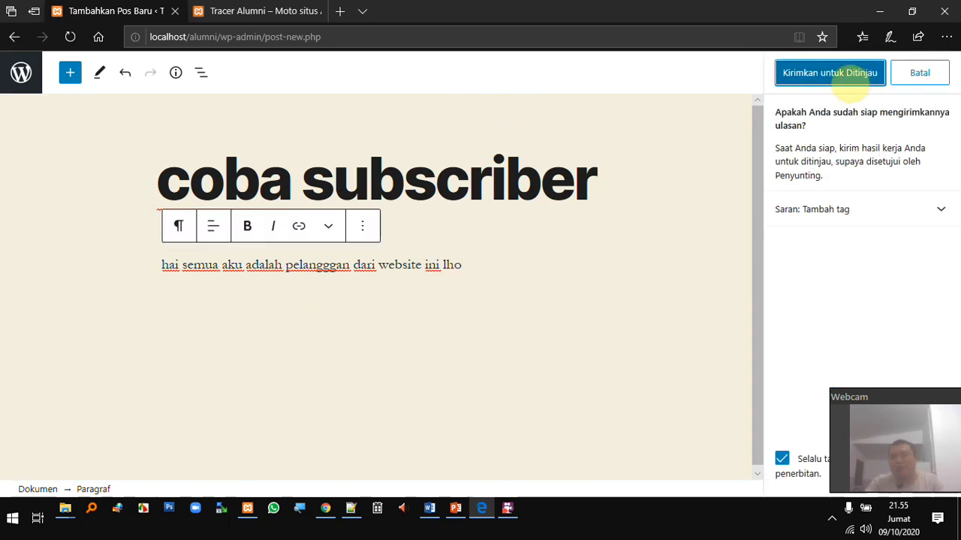
pyautogui.click(852, 79)
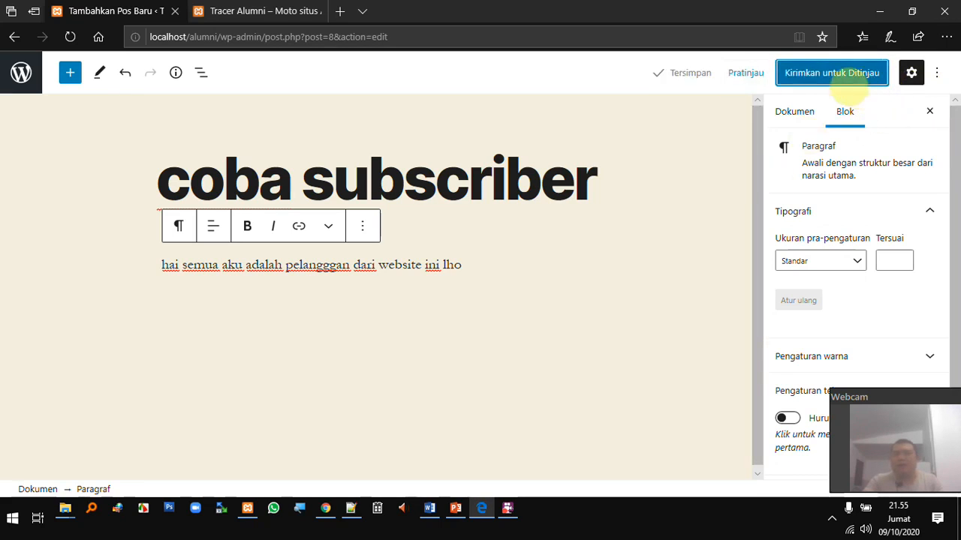
pyautogui.click(274, 12)
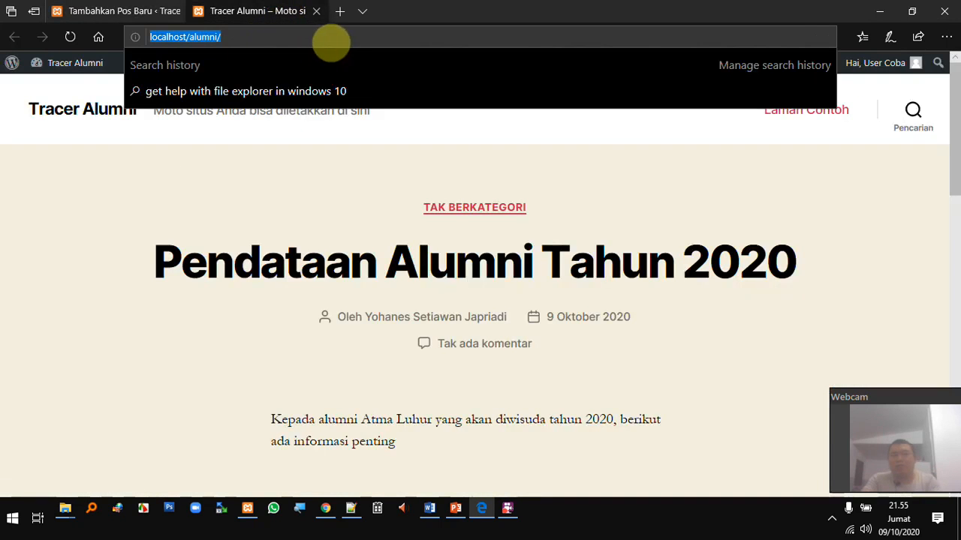
# Reload the Tracer Alumni front page and scroll through it before returning to the editor
pyautogui.press('Return')
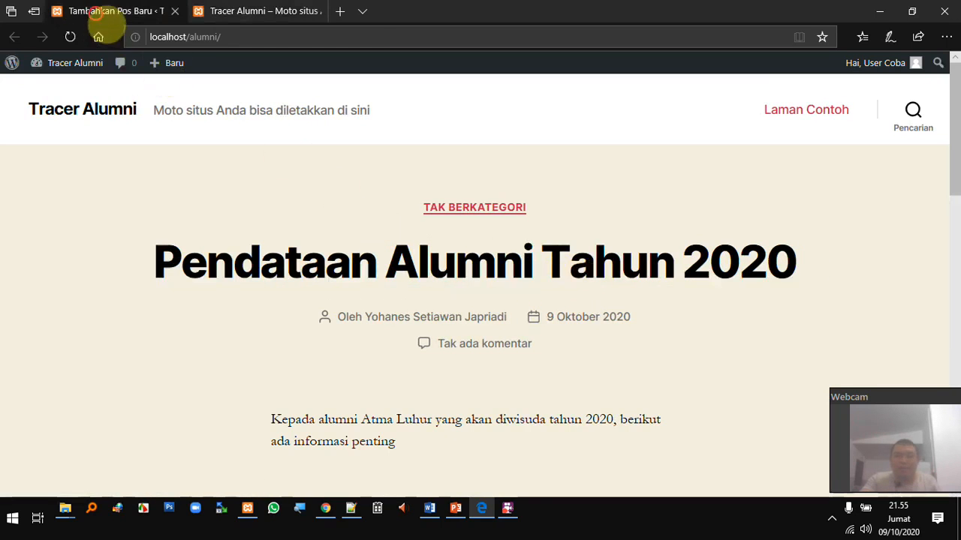
pyautogui.click(97, 14)
pyautogui.click(276, 13)
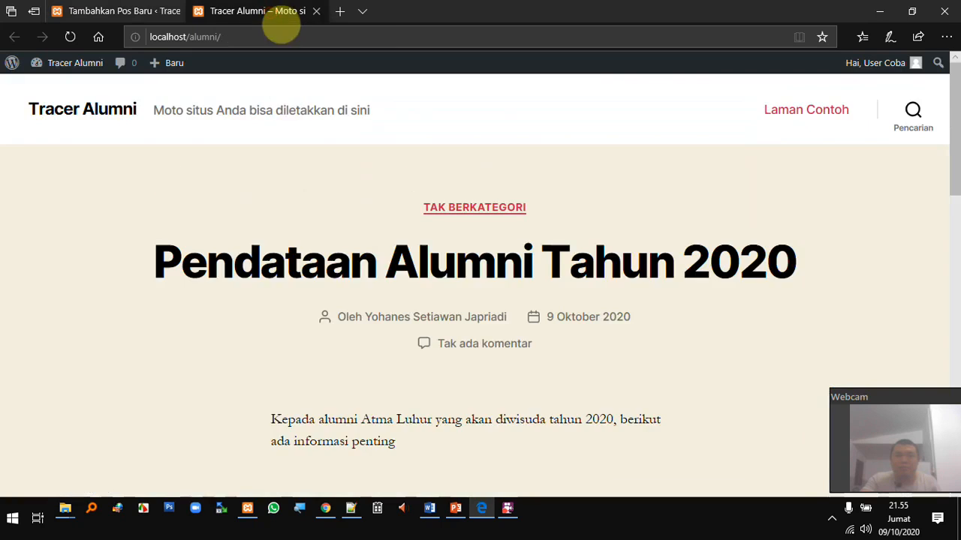
pyautogui.scroll(-3, 443, 268)
pyautogui.scroll(3, 461, 271)
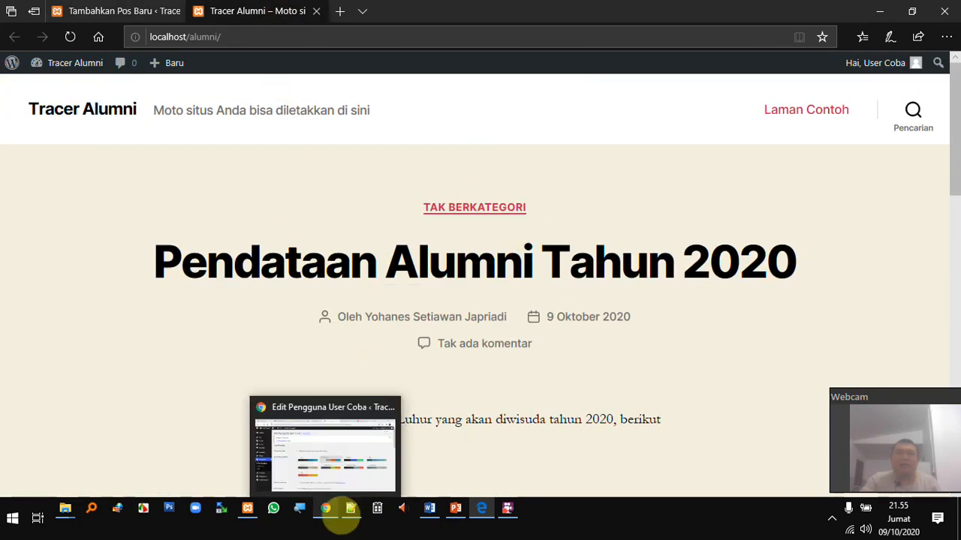
pyautogui.click(147, 13)
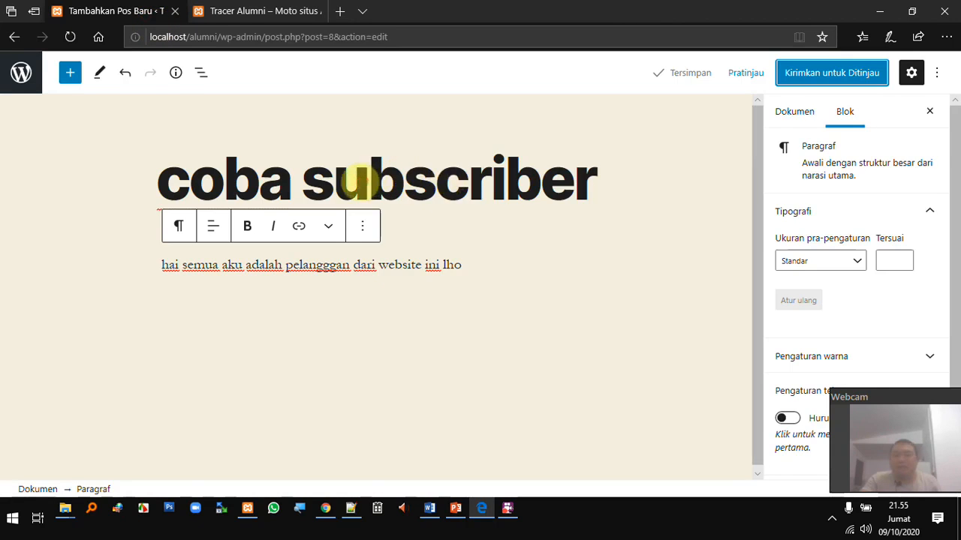
# Rename the title to 'coba kontributor', change 'pelangggan' to 'contributor', and resubmit for review
pyautogui.click(368, 179)
pyautogui.moveTo(306, 179); pyautogui.dragTo(611, 186)
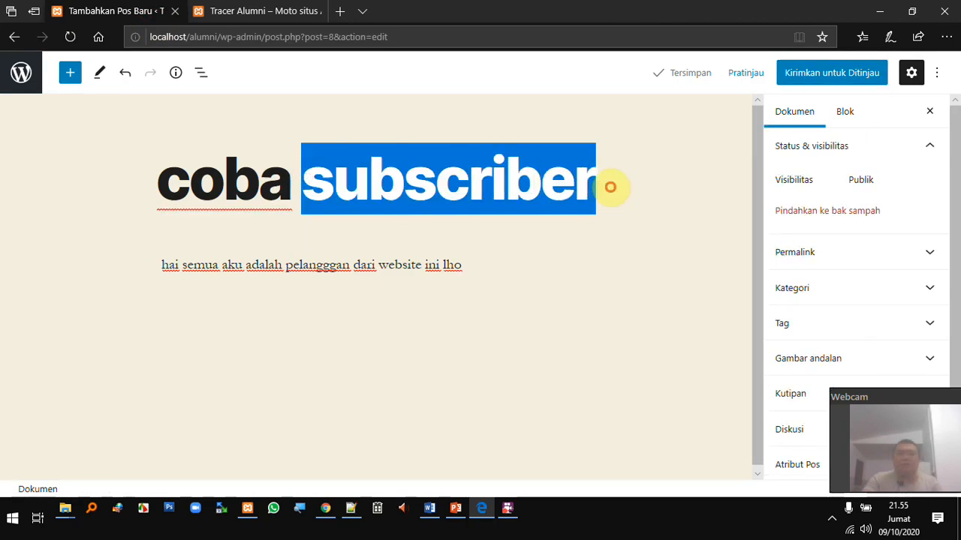
pyautogui.write('kontributor')
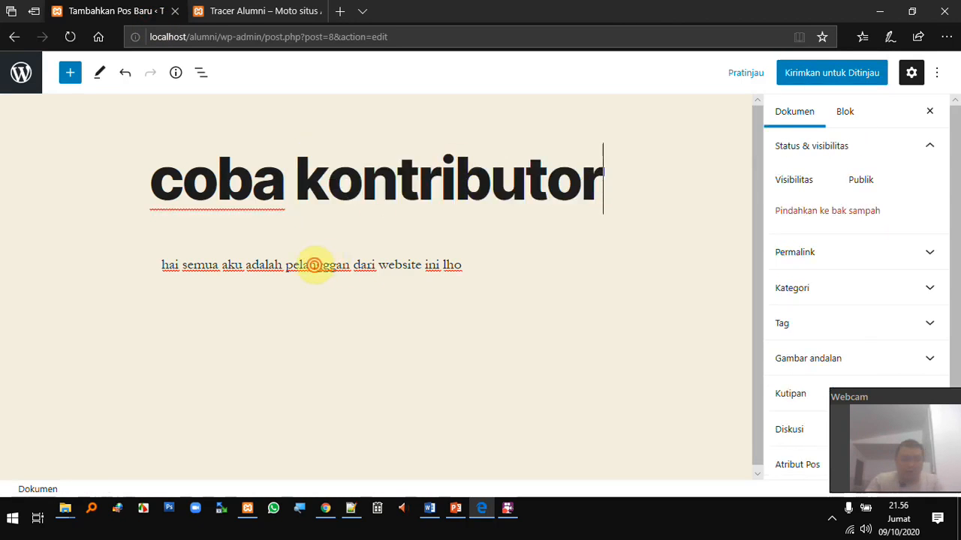
pyautogui.doubleClick(325, 271)
pyautogui.write('contributor')
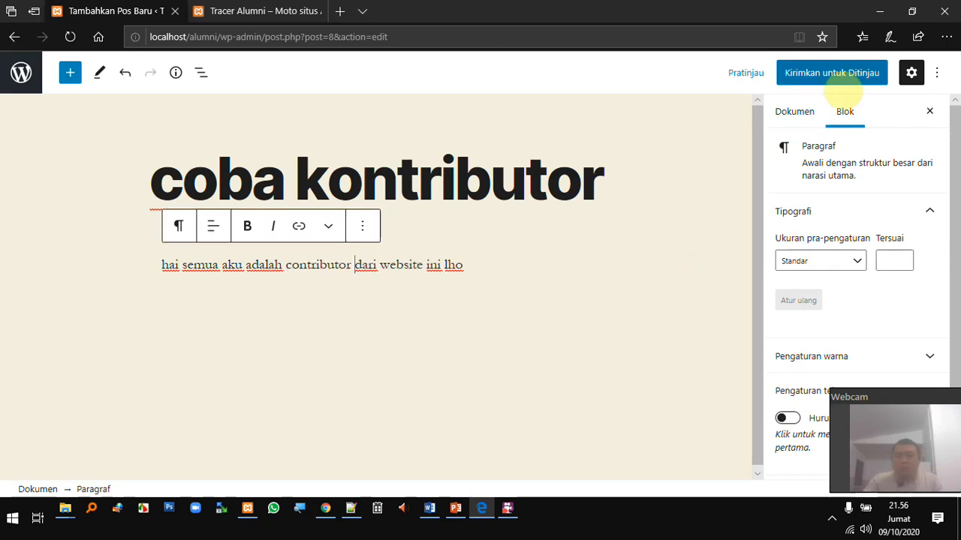
pyautogui.click(836, 74)
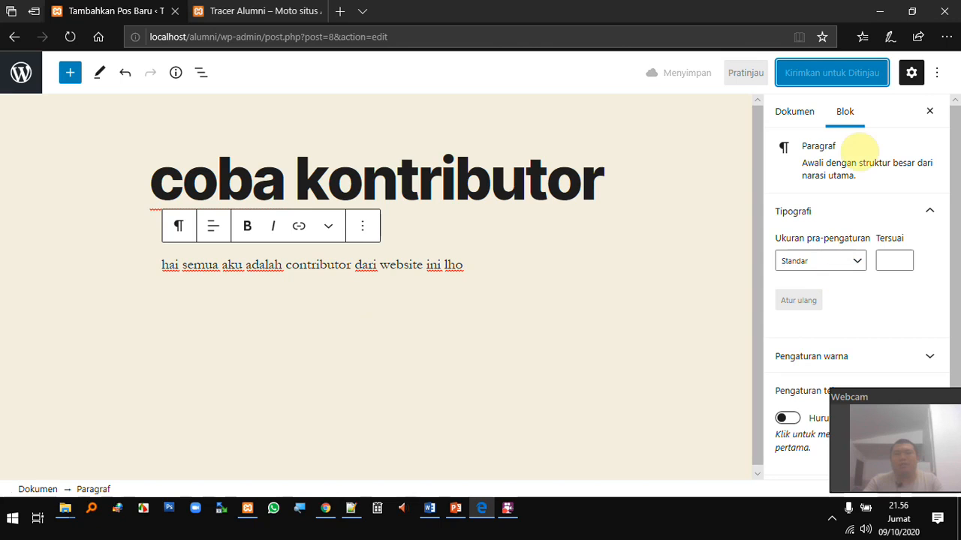
# Reload the Tracer Alumni front page to check the site
pyautogui.click(257, 12)
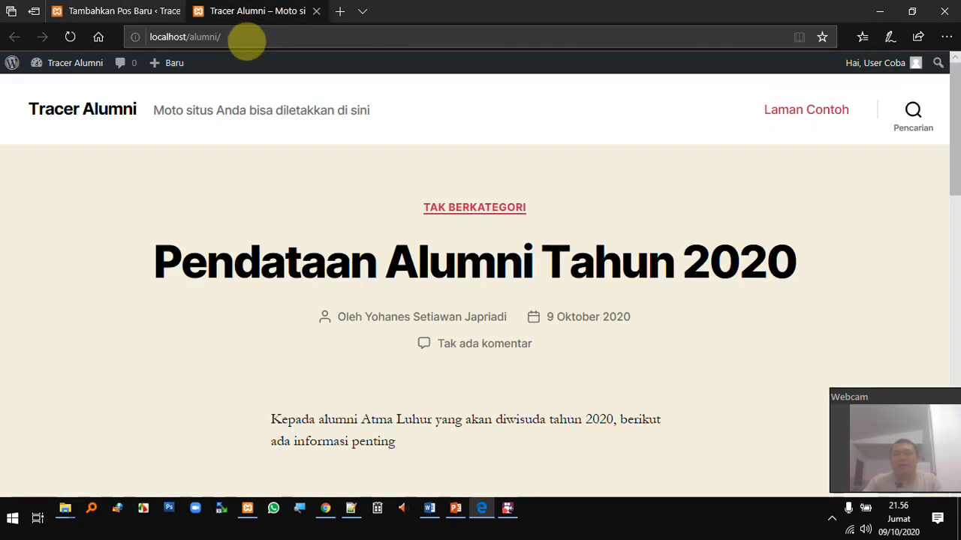
pyautogui.click(244, 36)
pyautogui.press('Return')
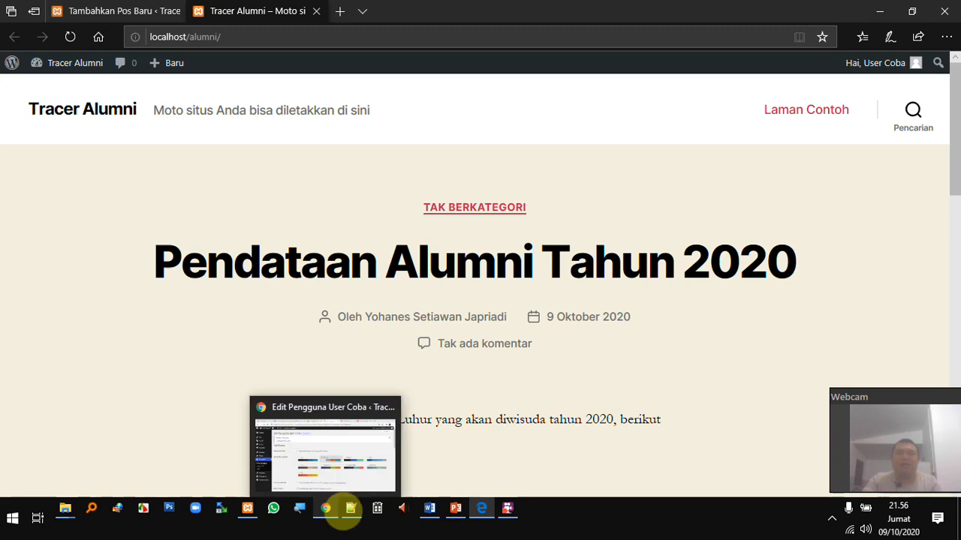
# As administrator, open the coba kontributor post for editing from Pos > Semua Pos
pyautogui.click(339, 514)
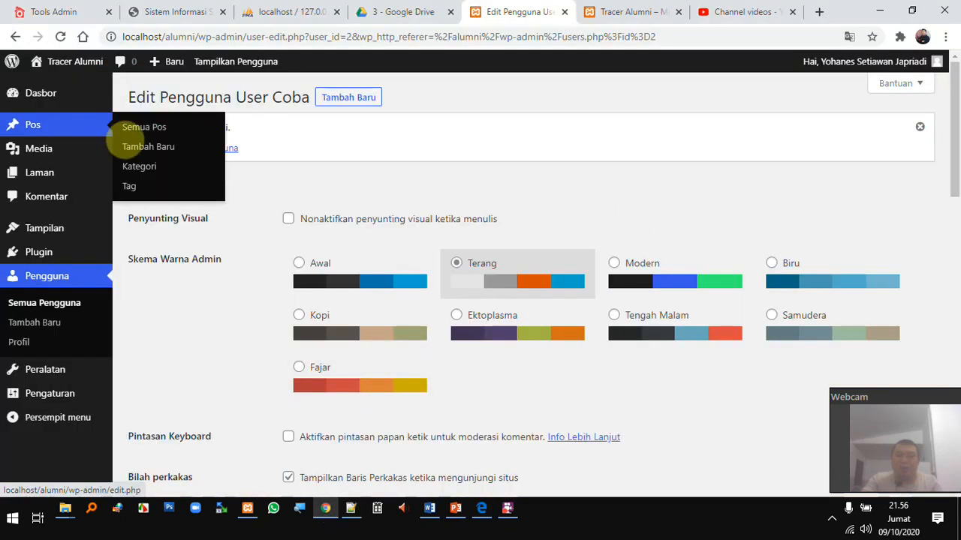
pyautogui.click(143, 127)
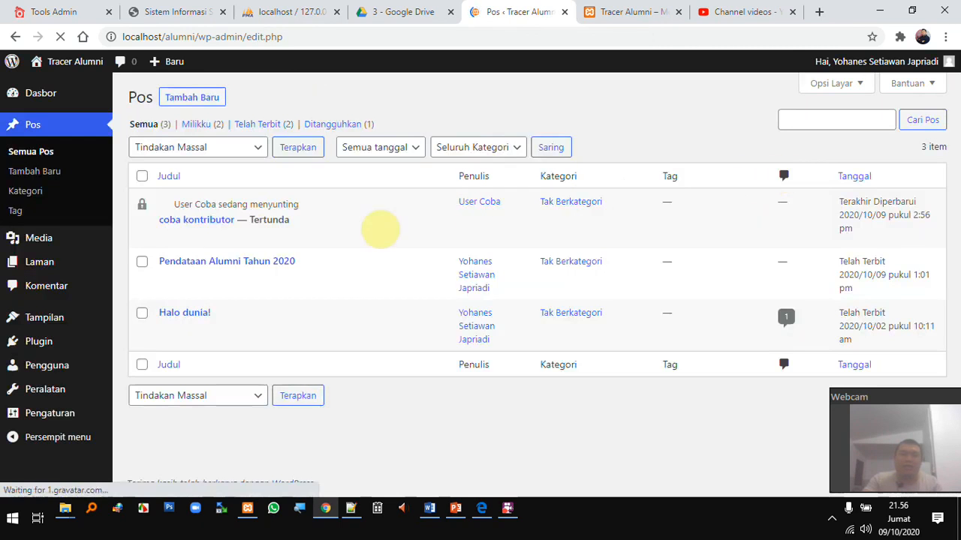
pyautogui.moveTo(241, 237)
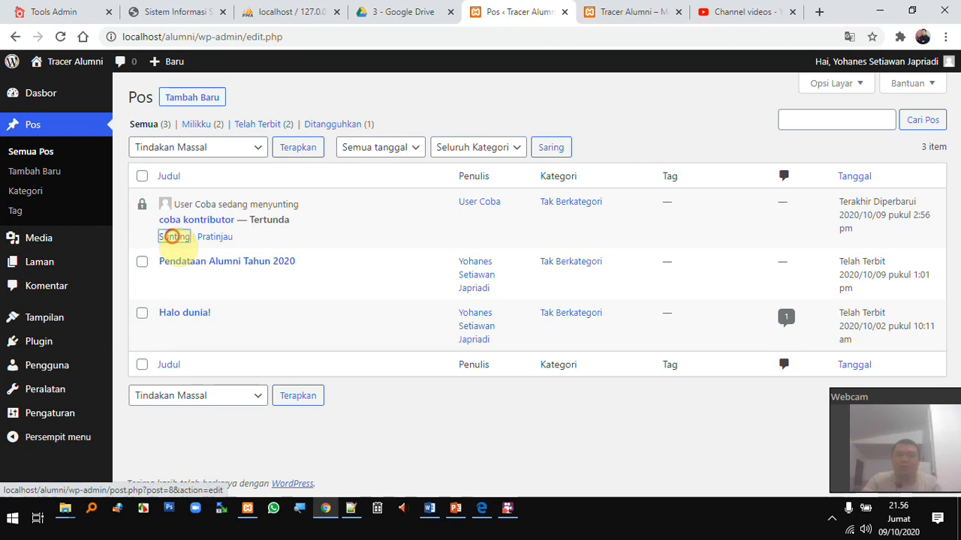
pyautogui.click(173, 236)
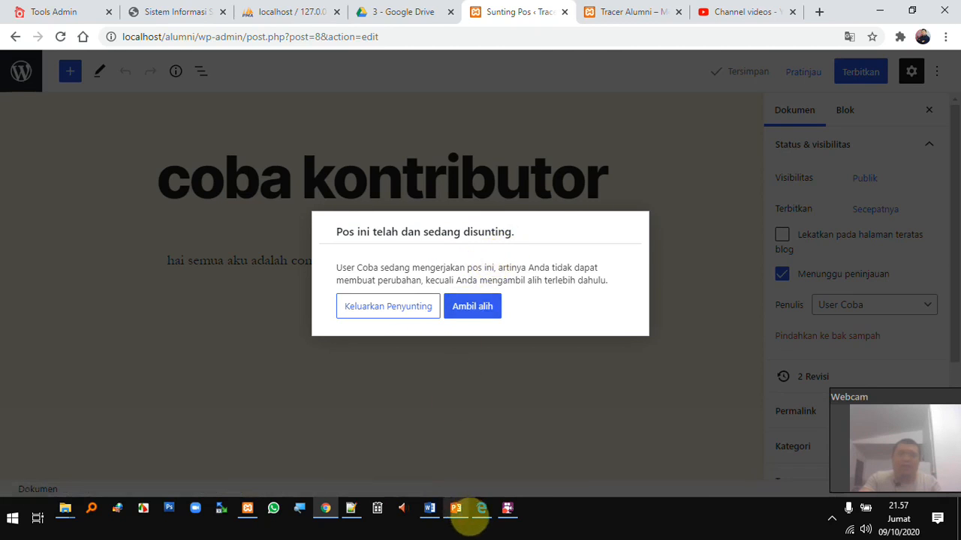
# Compare with the contributor's editor, then take over editing the locked post with Ambil alih
pyautogui.click(486, 521)
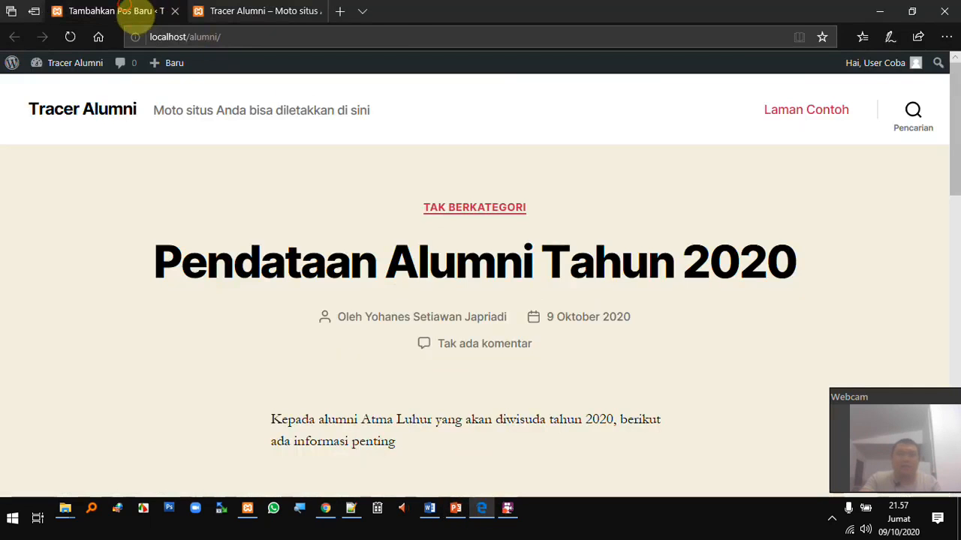
pyautogui.click(124, 14)
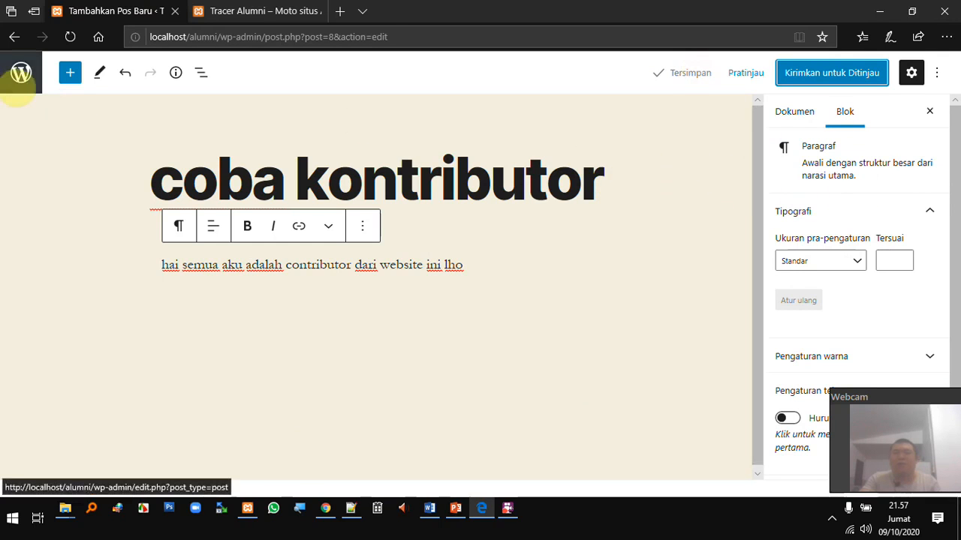
pyautogui.click(330, 515)
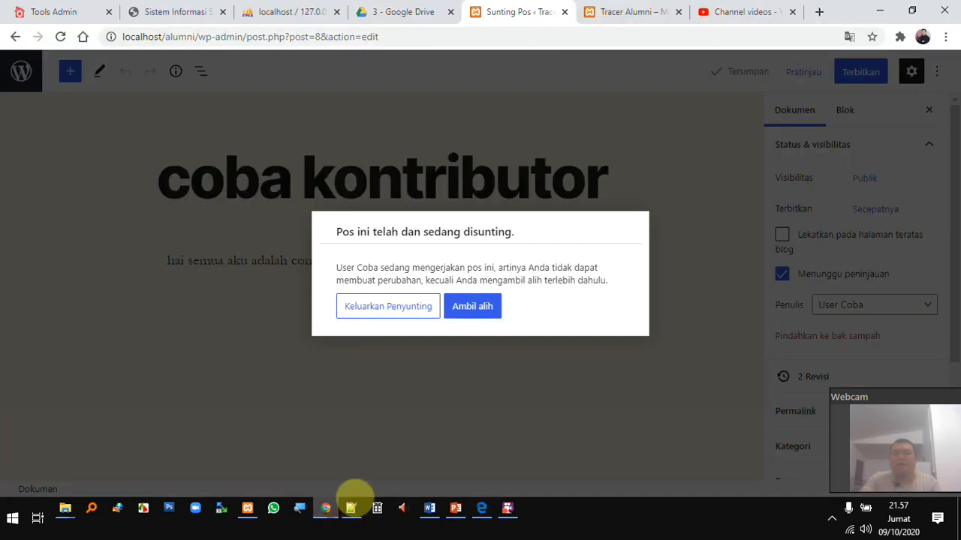
pyautogui.click(480, 304)
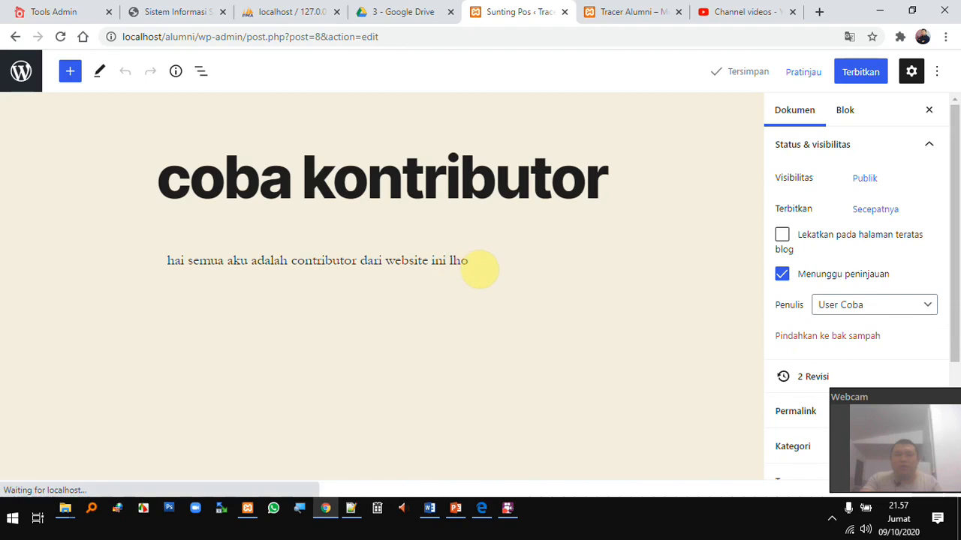
# Publish the coba kontributor post as administrator, confirming in the pre-publish panel
pyautogui.click(460, 262)
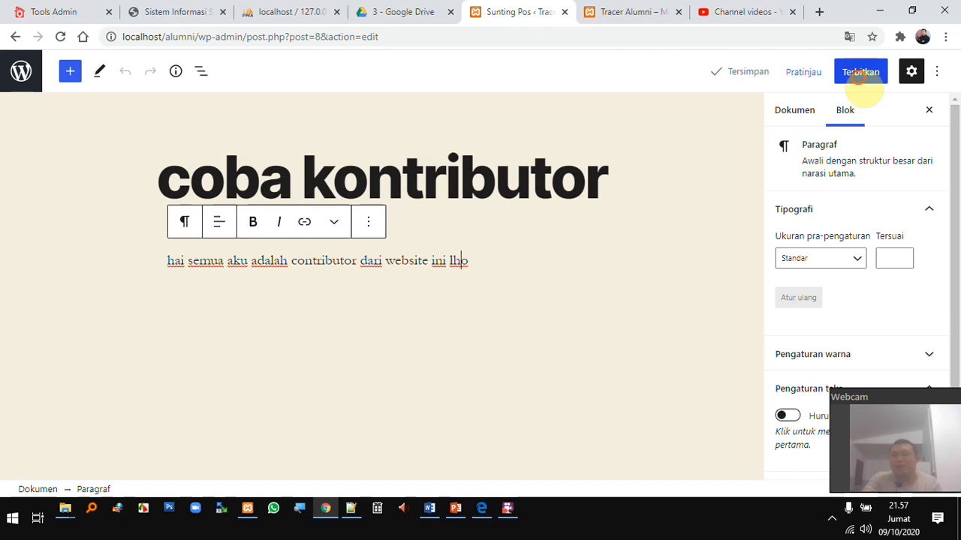
pyautogui.click(862, 84)
pyautogui.click(851, 81)
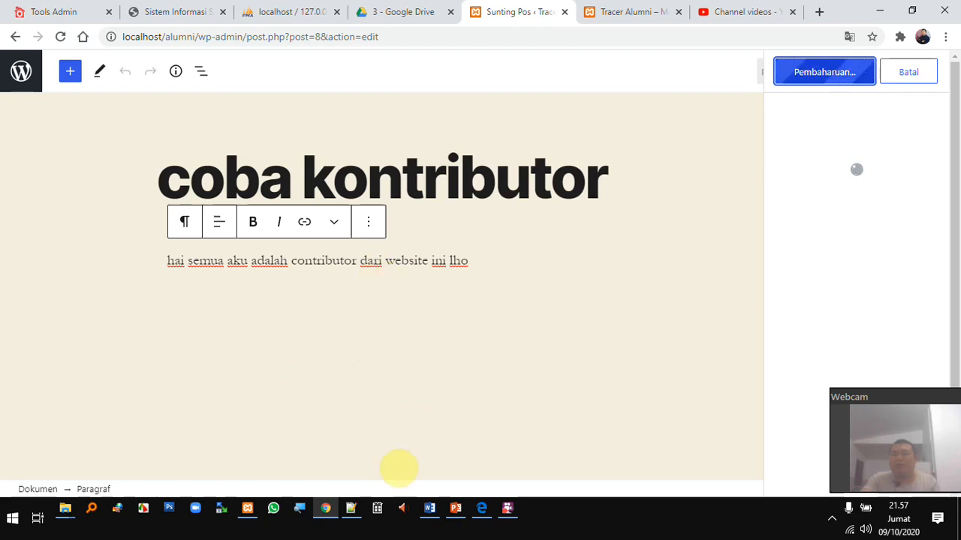
# Bring the contributor's browser window forward showing the Tracer Alumni front page
pyautogui.click(482, 516)
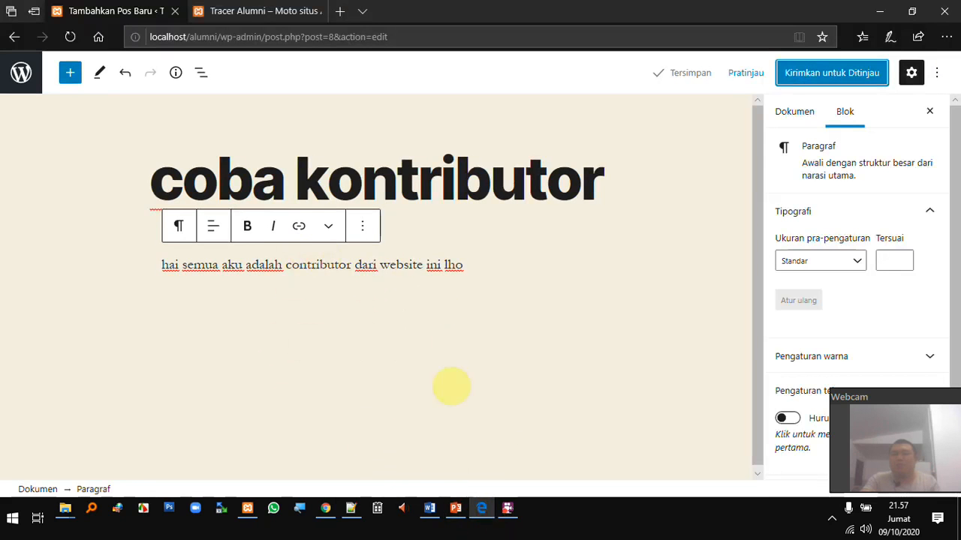
pyautogui.click(300, 13)
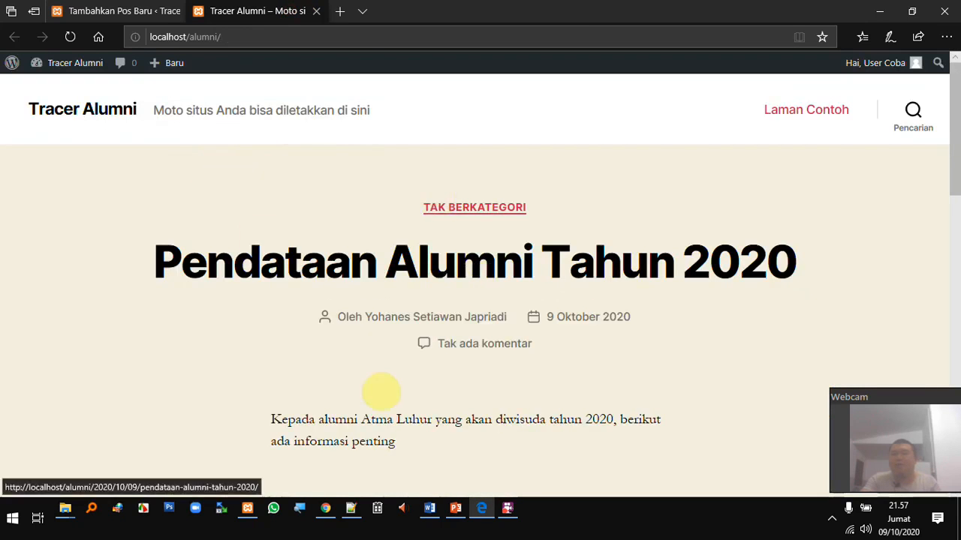
pyautogui.click(342, 524)
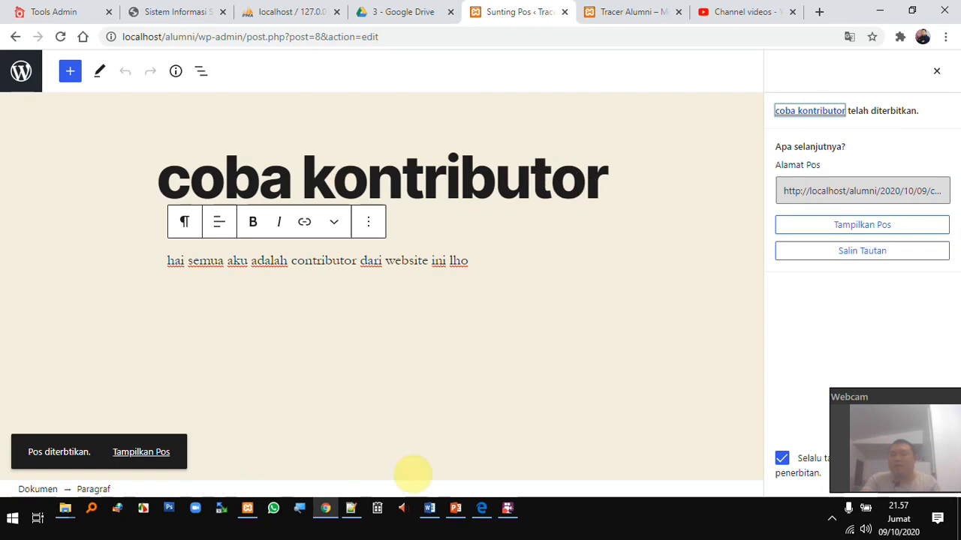
pyautogui.click(481, 509)
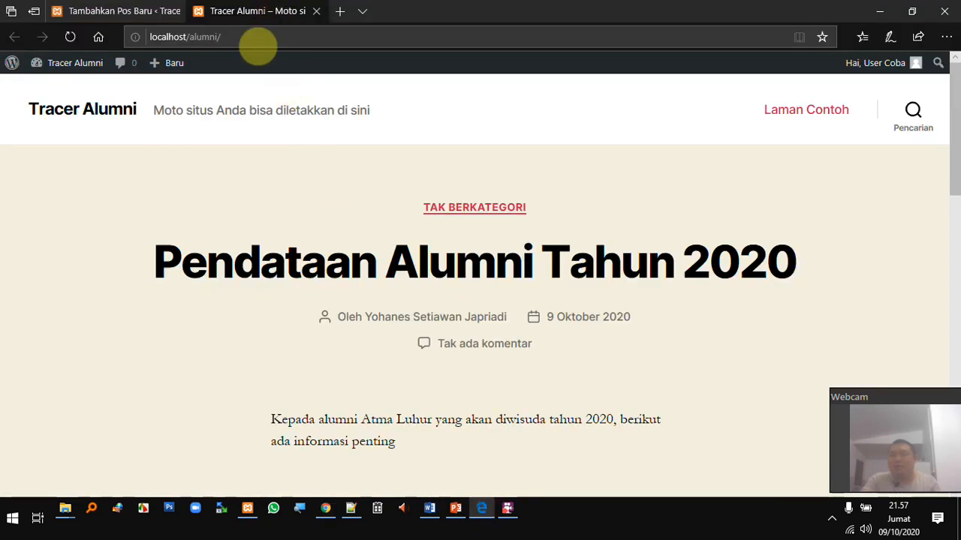
# Reload the Tracer Alumni front page and scroll to see the newly published post
pyautogui.click(247, 37)
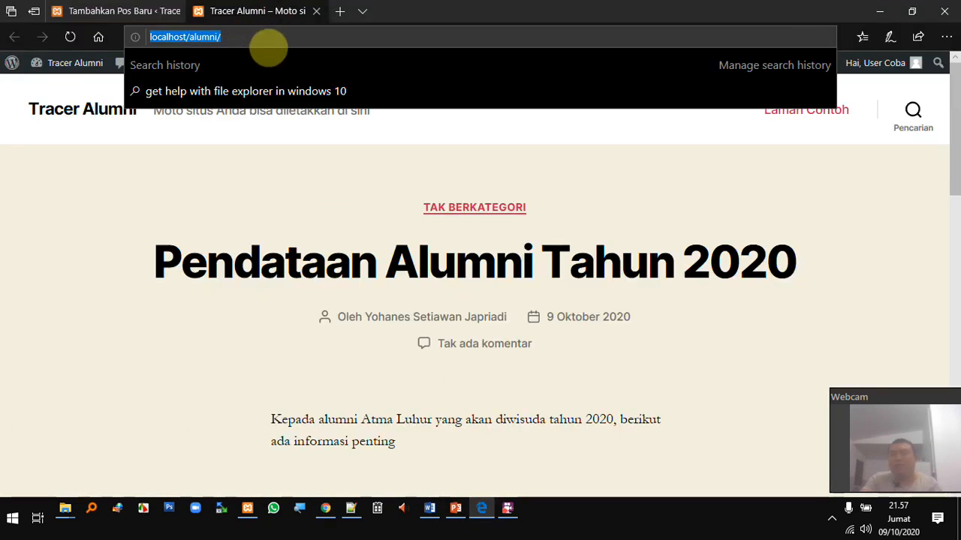
pyautogui.press('Return')
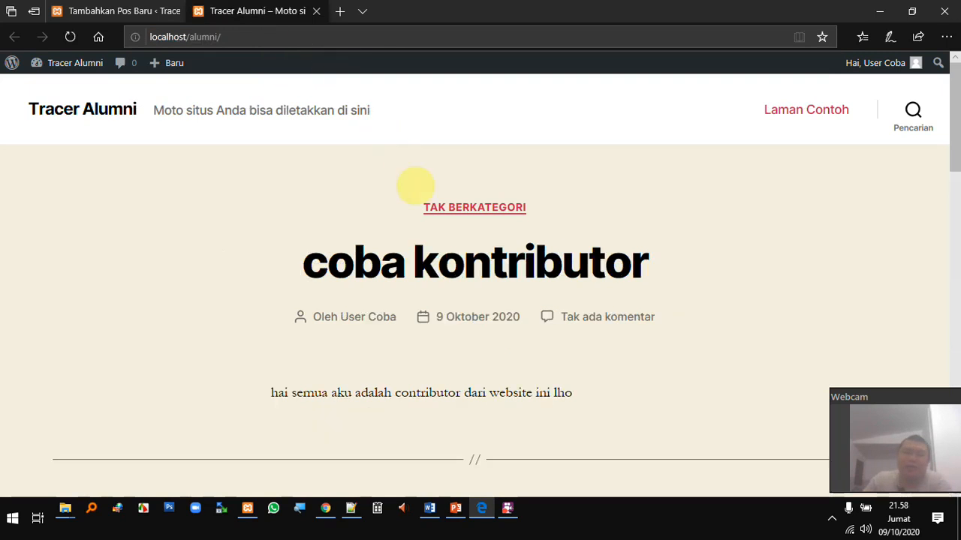
pyautogui.scroll(-3, 385, 323)
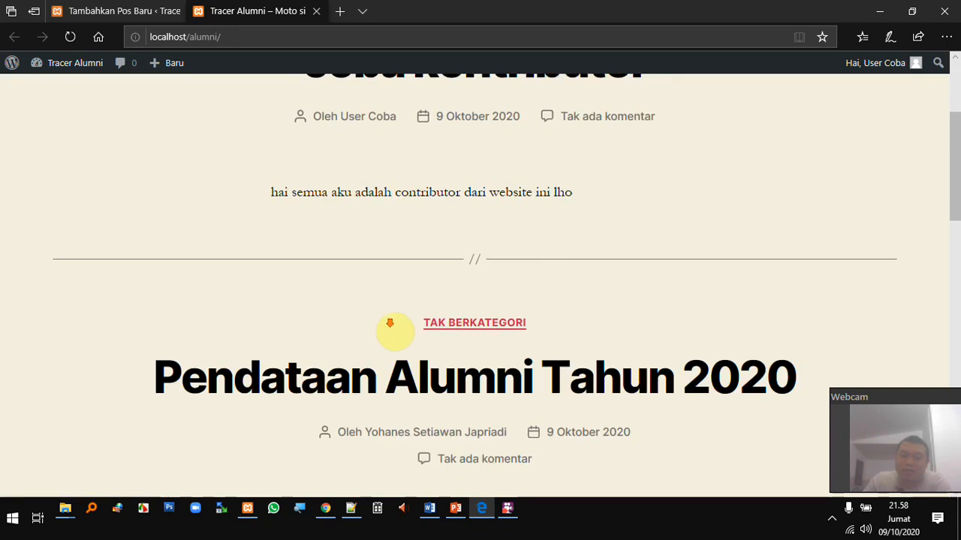
pyautogui.scroll(3, 442, 382)
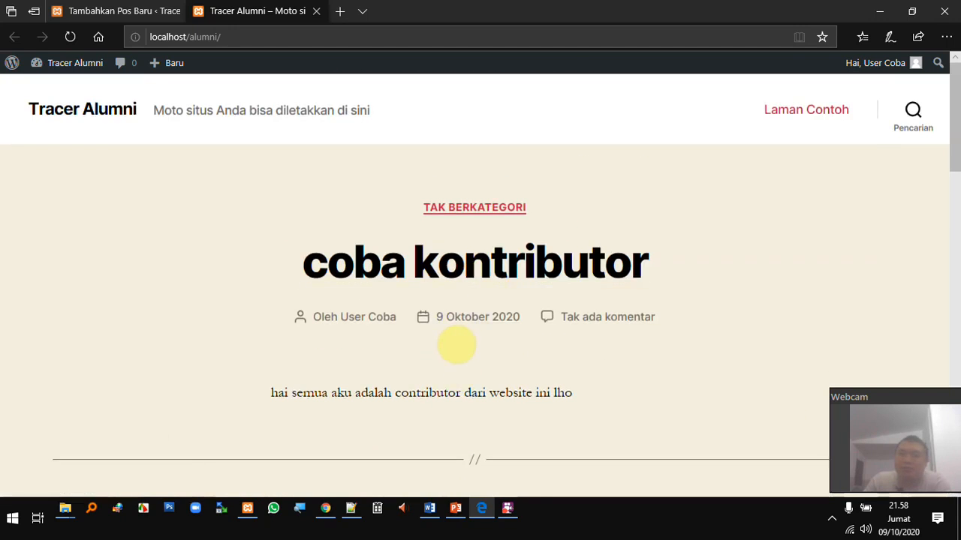
# Leave the contributor's post editor for the dashboard and go to Peralatan (Tools)
pyautogui.click(143, 18)
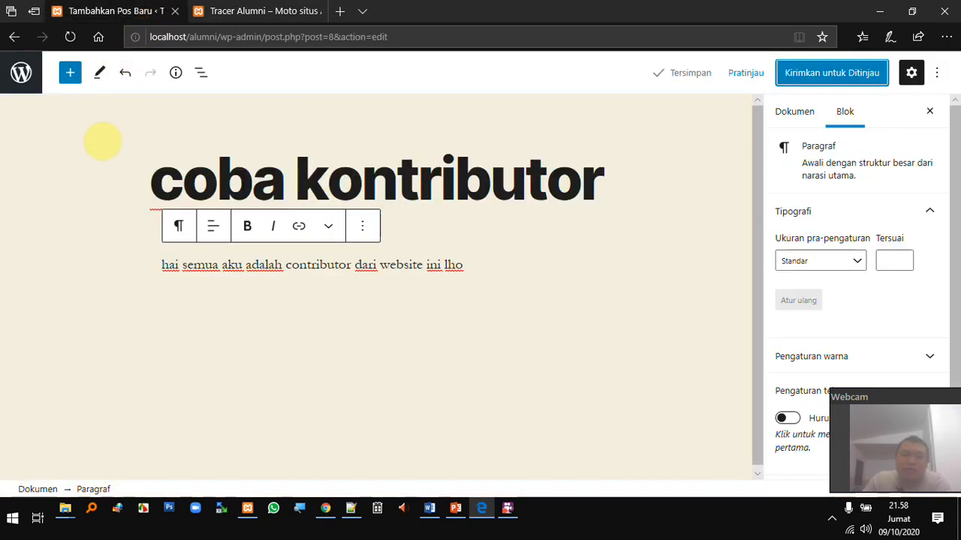
pyautogui.click(21, 73)
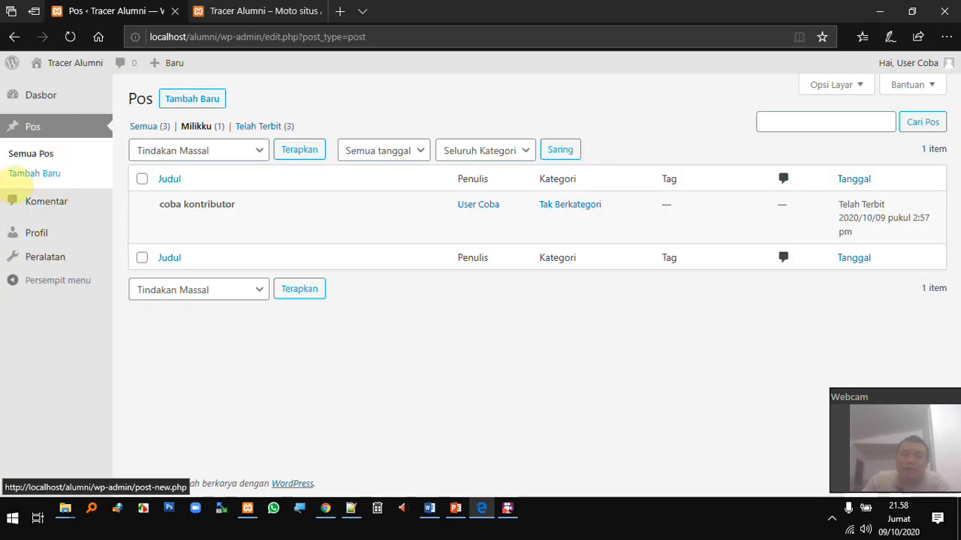
pyautogui.moveTo(200, 231)
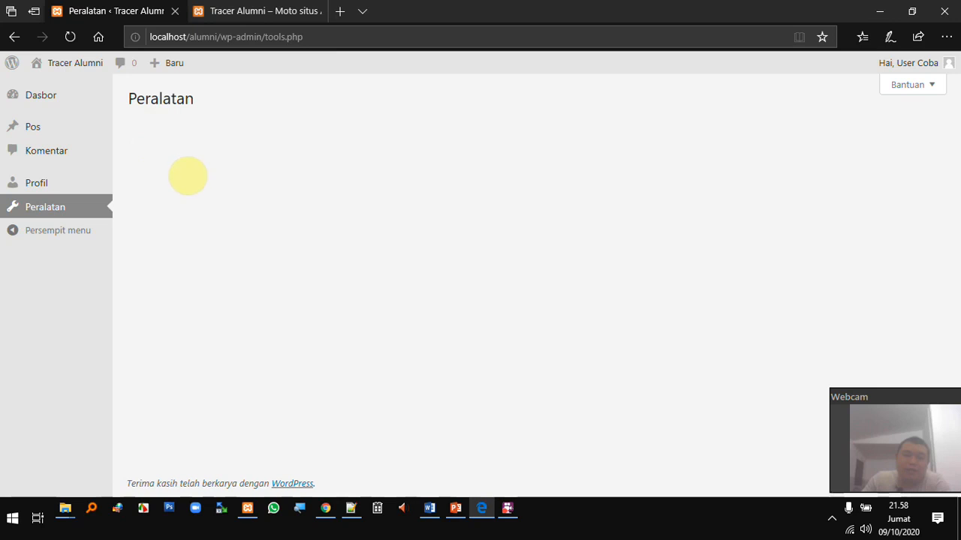
pyautogui.moveTo(82, 126)
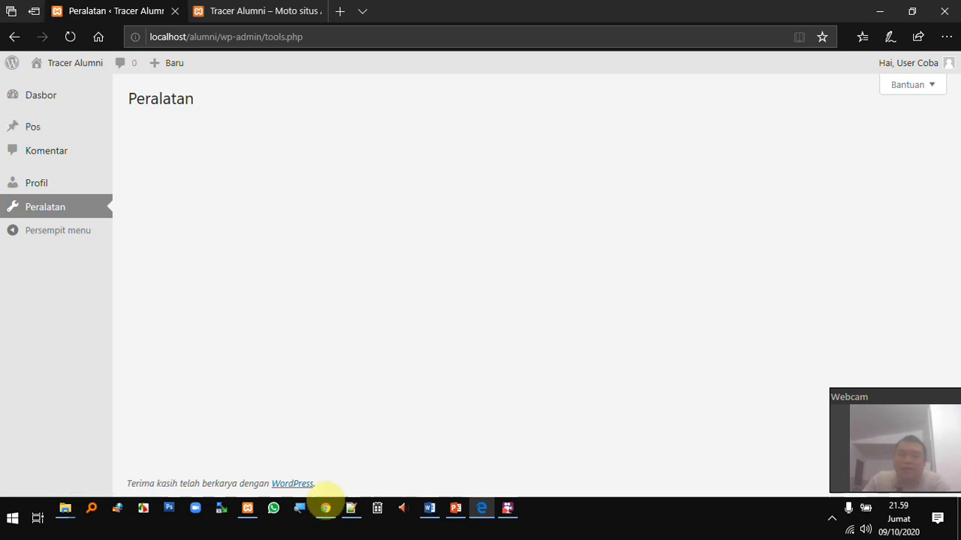
# As administrator, open usercoba's profile from Pengguna > Semua Pengguna
pyautogui.click(330, 509)
pyautogui.click(21, 71)
pyautogui.moveTo(90, 367)
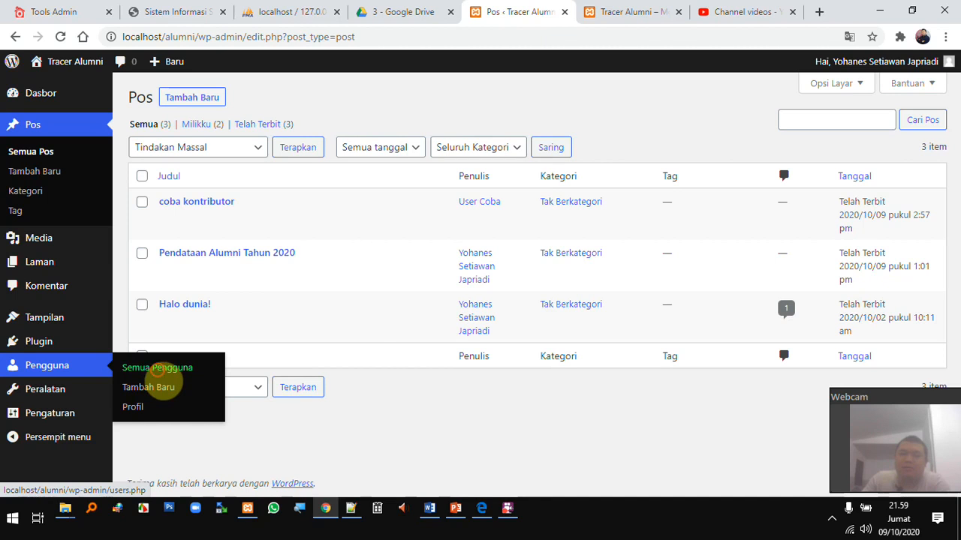
pyautogui.click(158, 369)
pyautogui.click(202, 255)
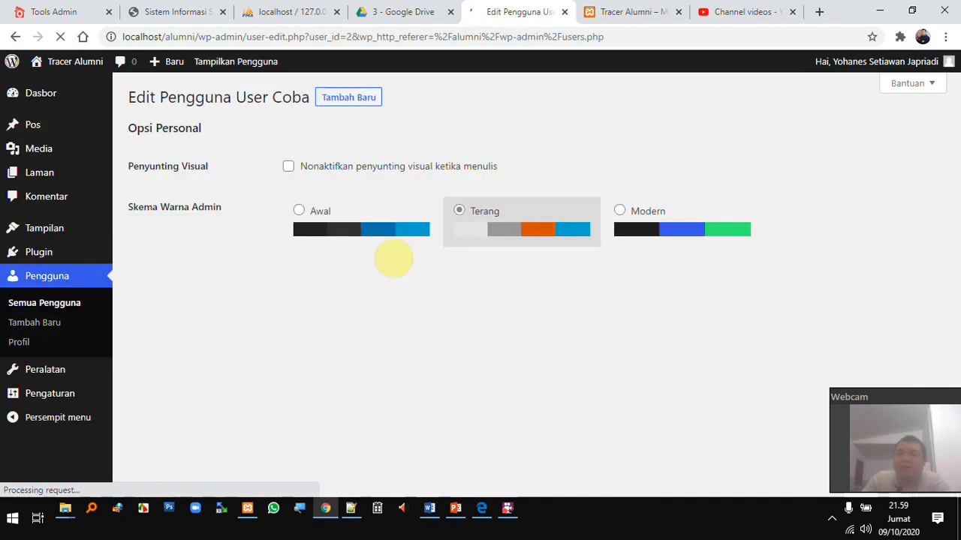
# Set usercoba's Peranan to Penulis and save with Perbarui Pengguna
pyautogui.scroll(-3, 402, 338)
pyautogui.click(394, 380)
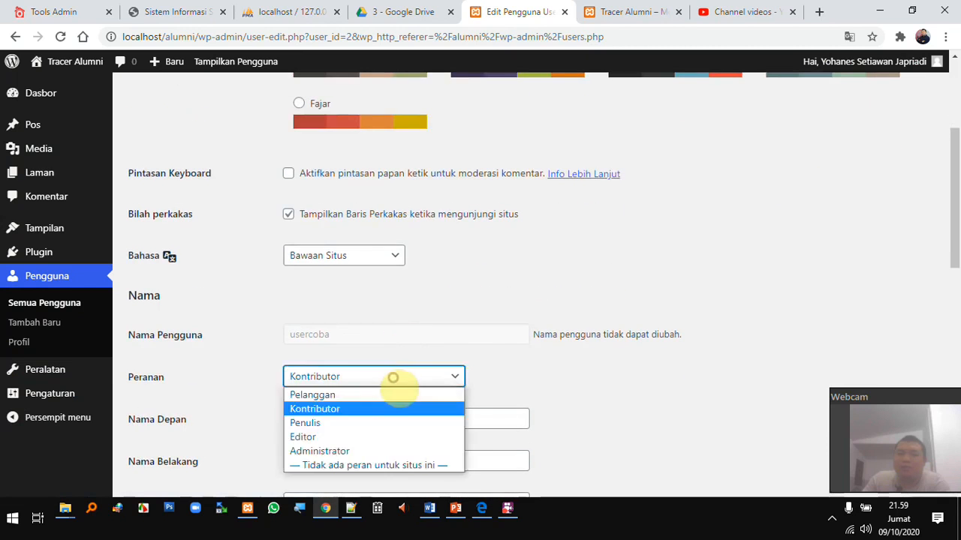
pyautogui.click(393, 423)
pyautogui.scroll(-10, 359, 347)
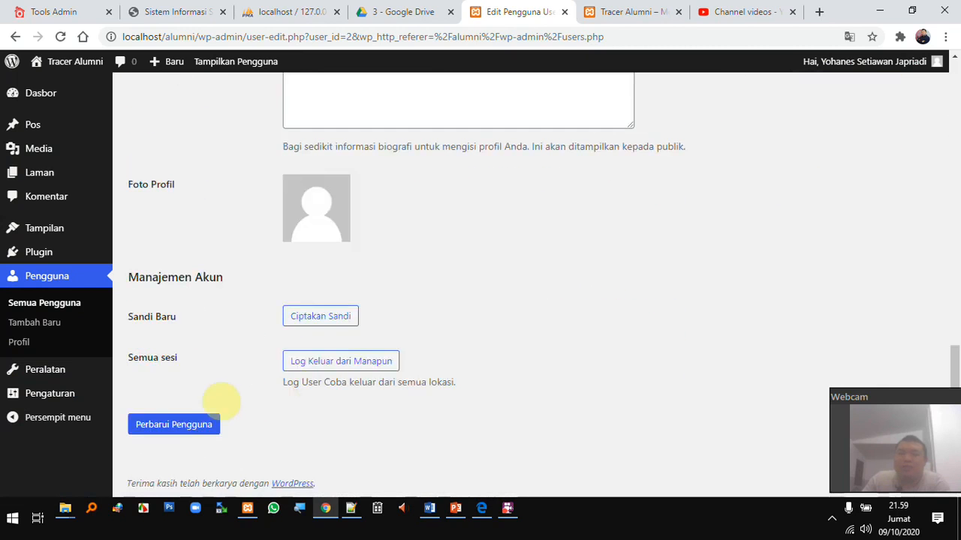
pyautogui.click(173, 425)
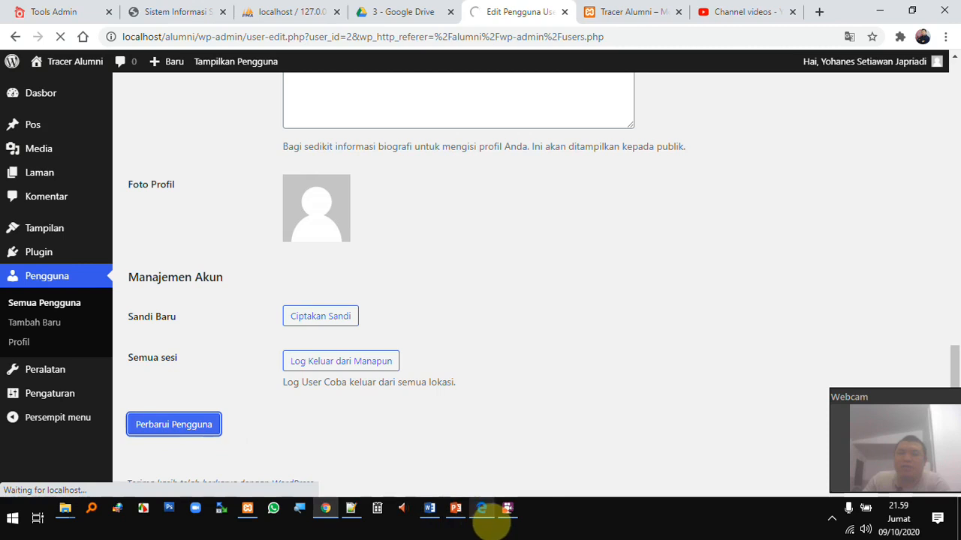
pyautogui.click(484, 512)
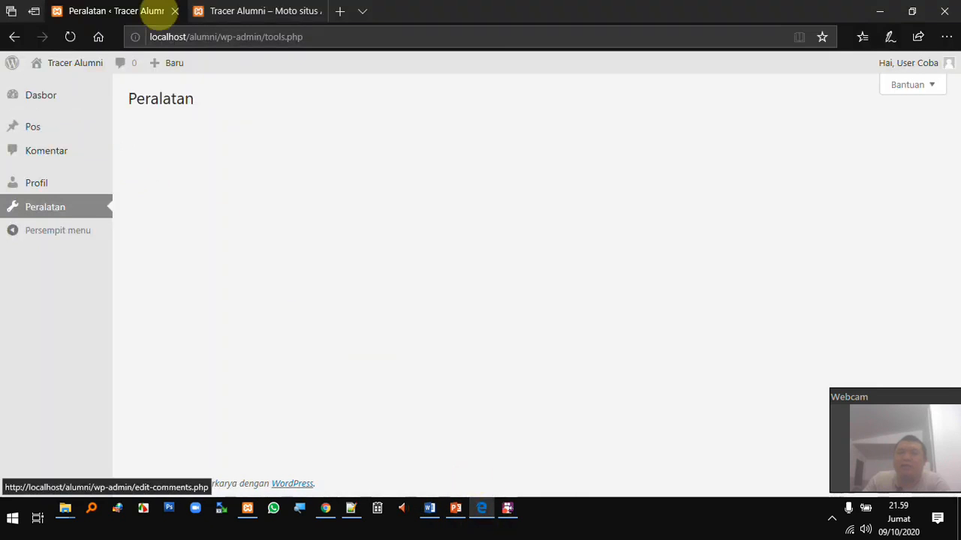
# Reload the author's dashboard to pick up the new role and check the Pos and Peralatan pages
pyautogui.click(70, 37)
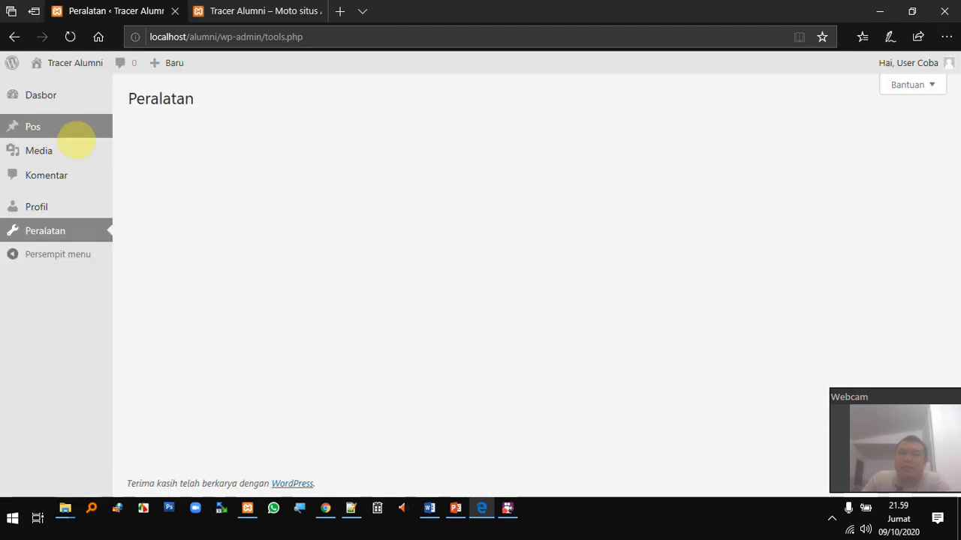
pyautogui.click(70, 129)
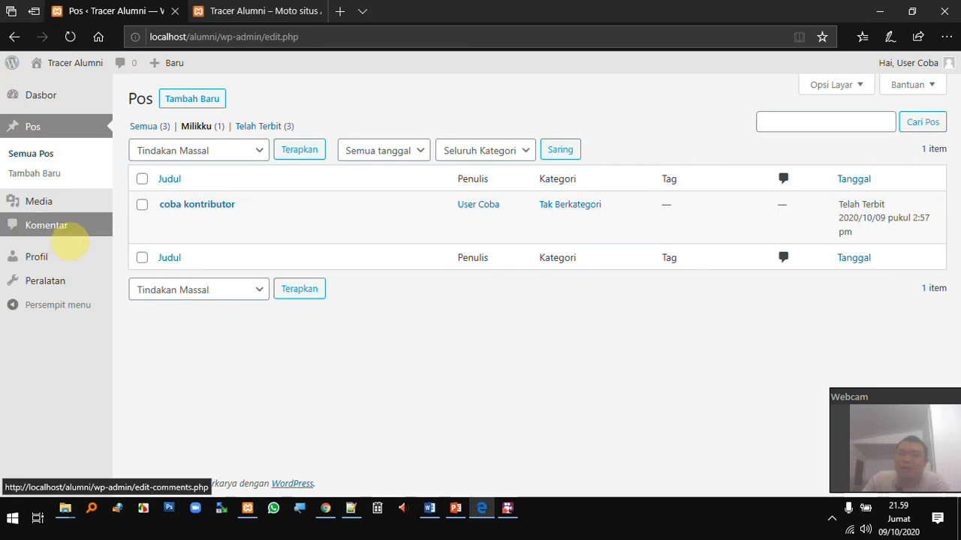
pyautogui.click(69, 284)
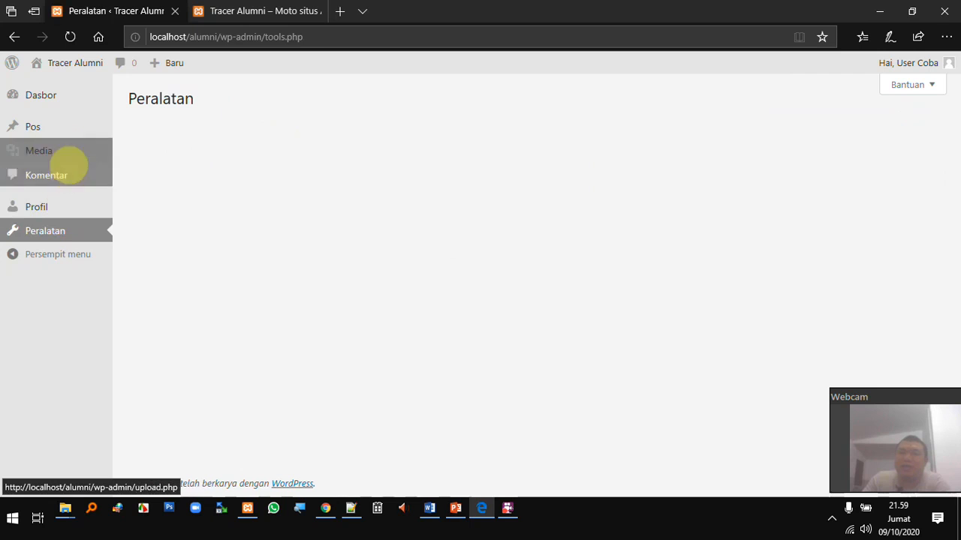
# List all three posts via Semua (3) and start a new post with Tambah Baru
pyautogui.moveTo(67, 131)
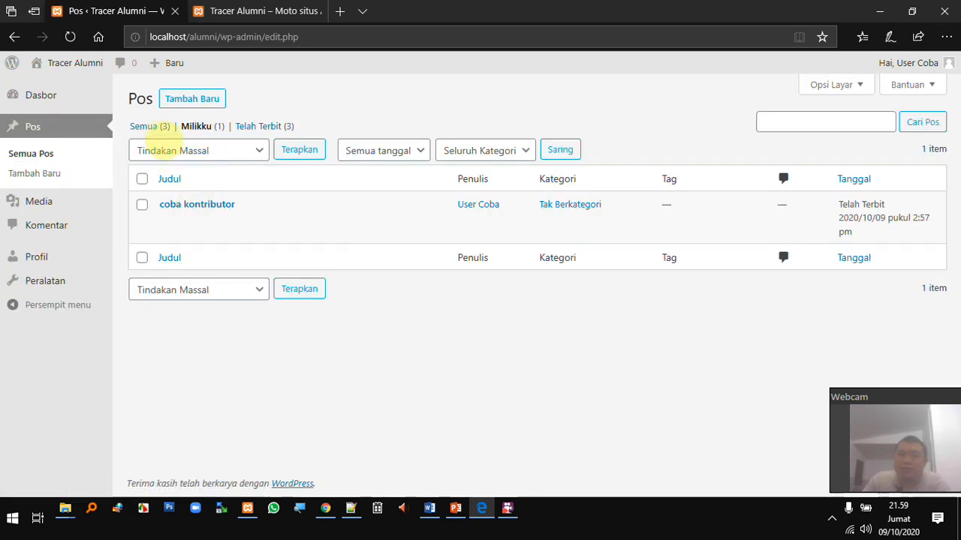
pyautogui.click(150, 127)
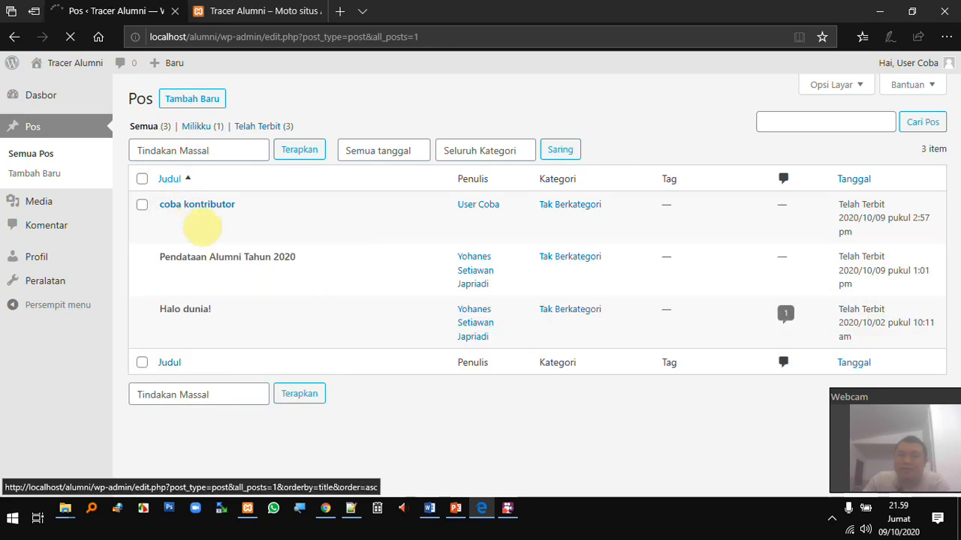
pyautogui.moveTo(225, 239)
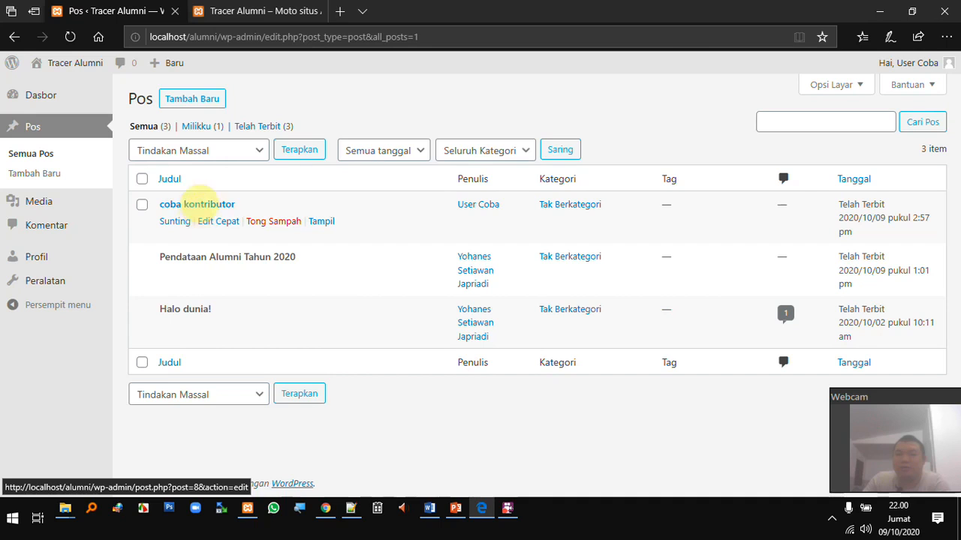
pyautogui.click(187, 100)
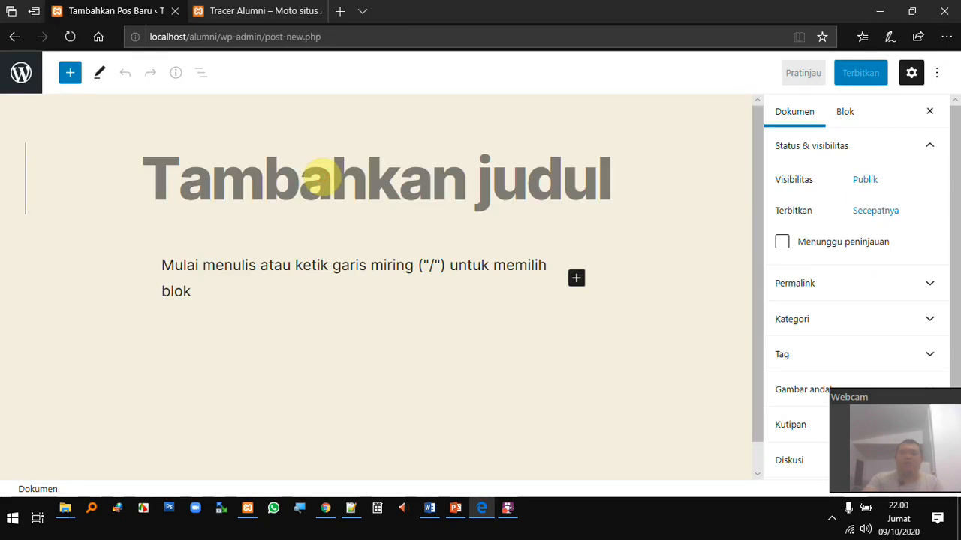
# Title the post 'coba author/penulis' and write 'hai semua, saya naik level menjadi penulis lho' as the body
pyautogui.write('coba author?')
pyautogui.press('BackSpace')
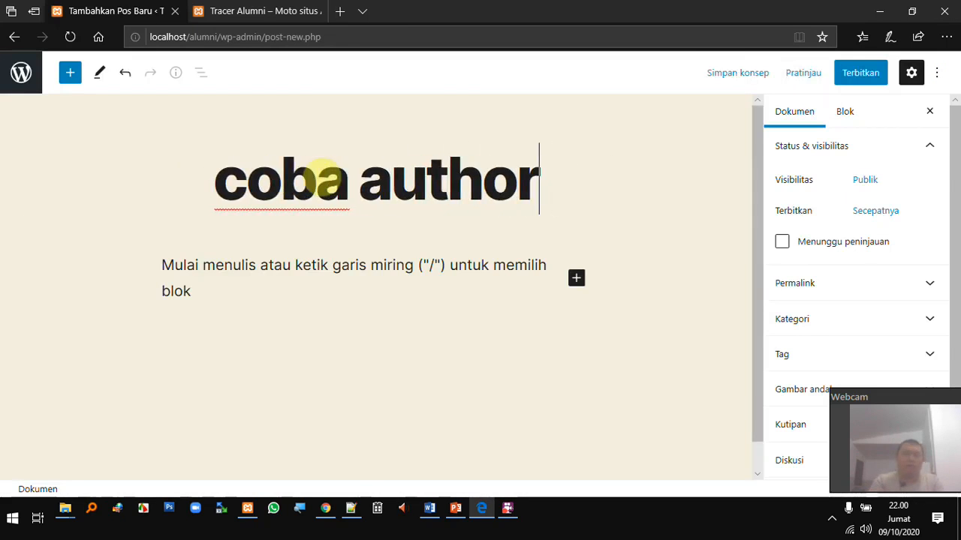
pyautogui.write('/penulis')
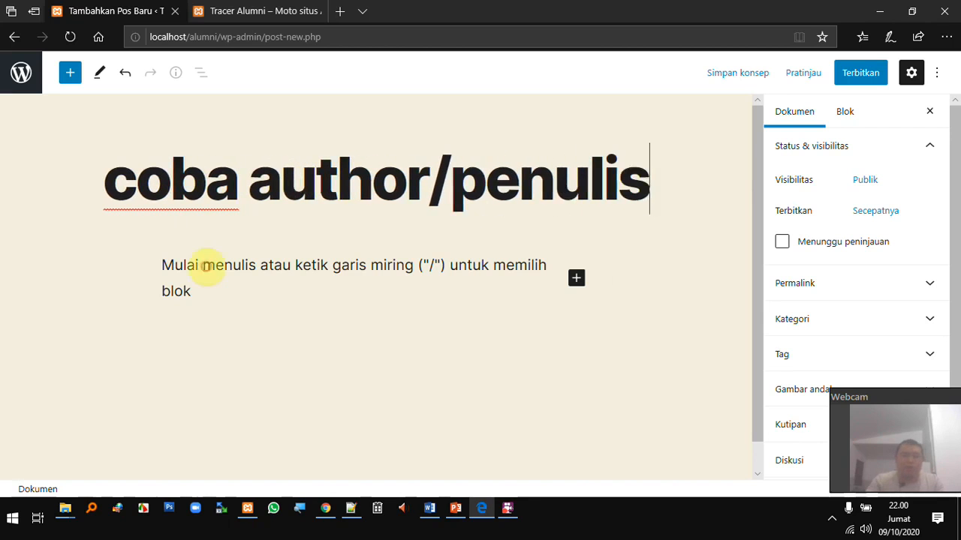
pyautogui.click(206, 266)
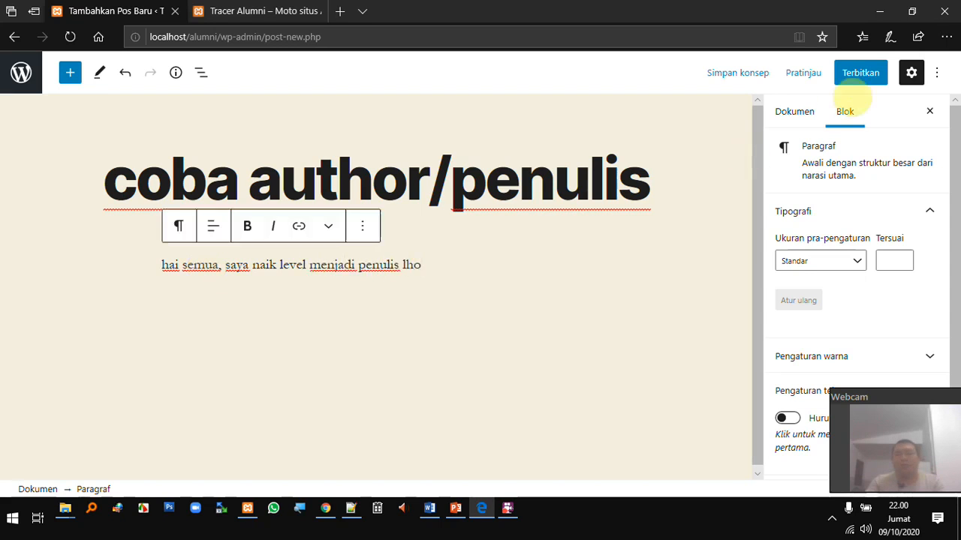
# Publish the post directly with Terbitkan, confirming in the pre-publish panel
pyautogui.click(858, 74)
pyautogui.click(841, 76)
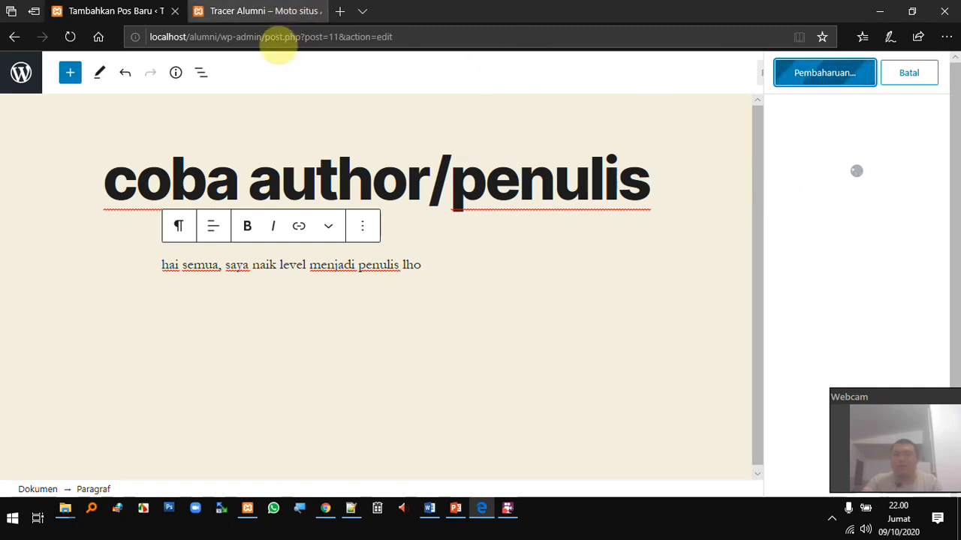
pyautogui.click(293, 10)
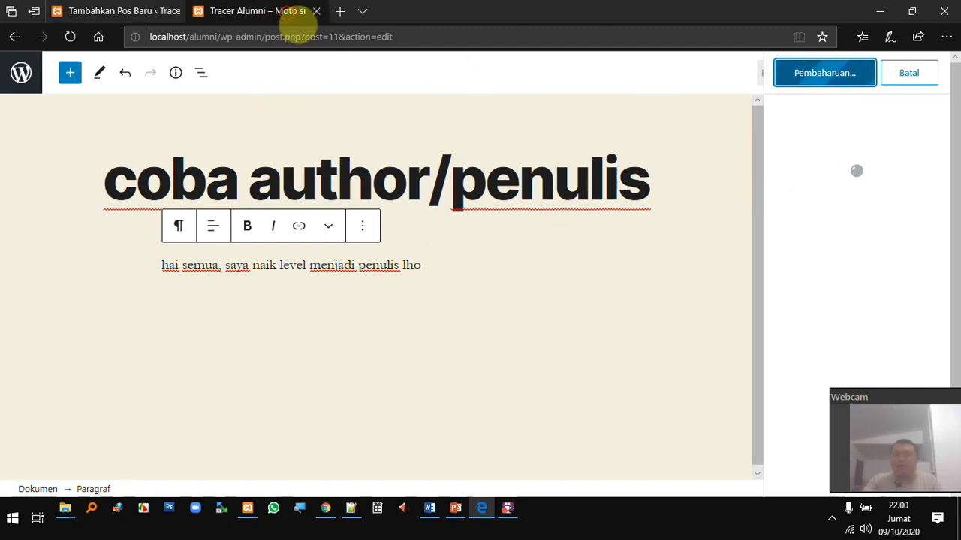
# Reload the Tracer Alumni homepage and scroll to confirm coba author/penulis tops coba kontributor
pyautogui.click(254, 36)
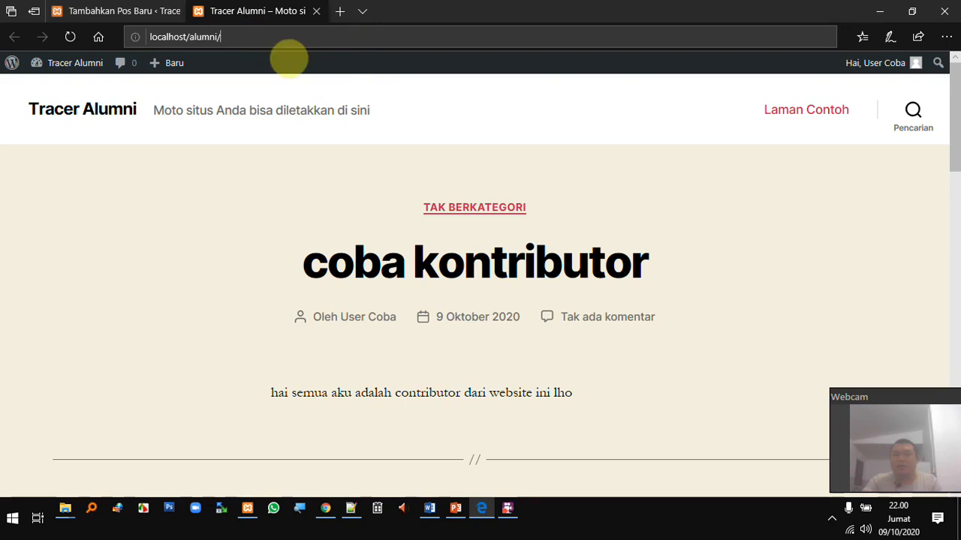
pyautogui.press('Return')
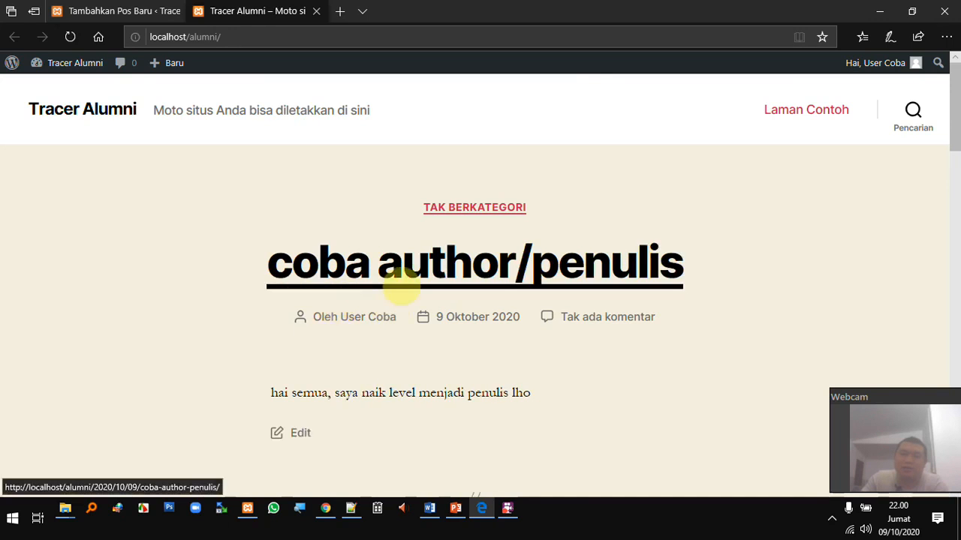
pyautogui.scroll(-3, 484, 278)
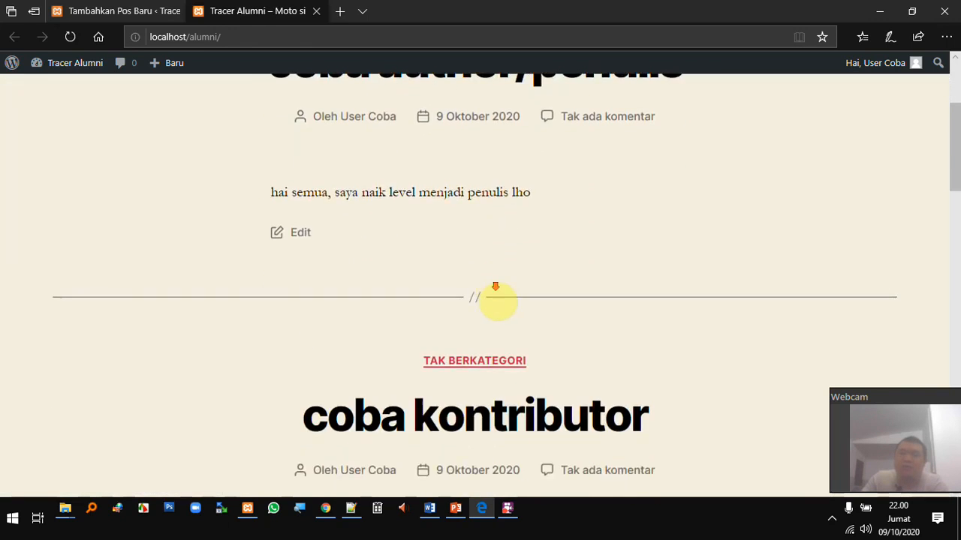
pyautogui.scroll(-2, 499, 300)
pyautogui.scroll(5, 495, 308)
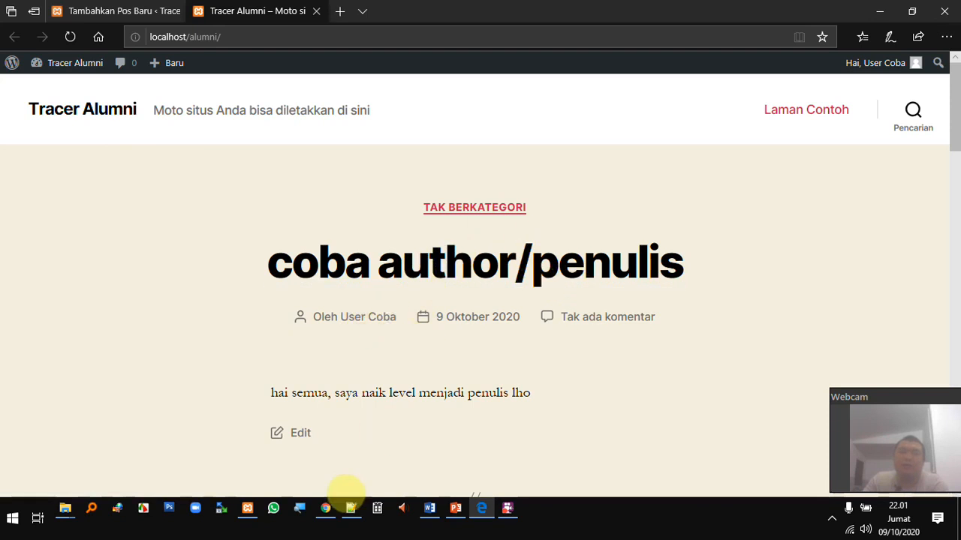
pyautogui.click(328, 511)
# Change usercoba's Peranan from Penulis to Editor and save with Perbarui Pengguna
pyautogui.scroll(-7, 375, 321)
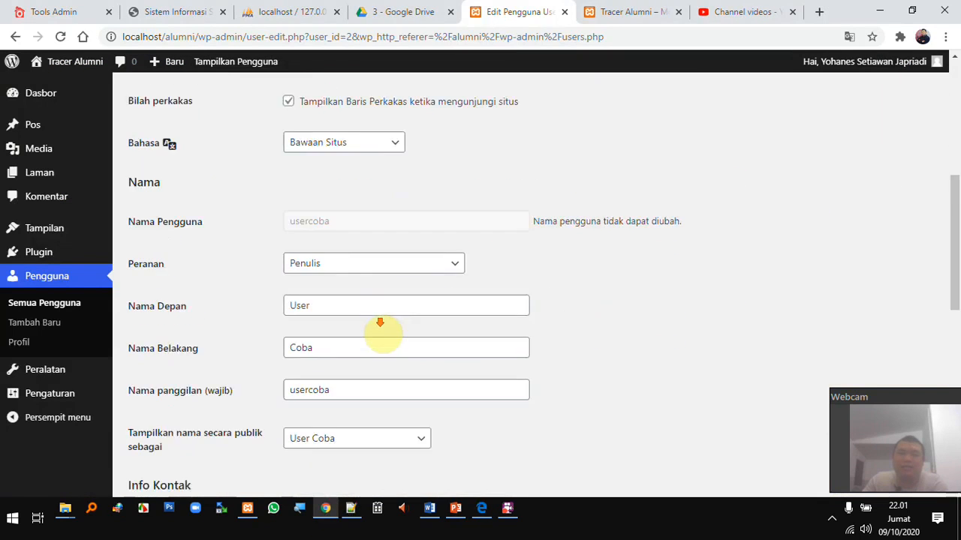
pyautogui.click(367, 148)
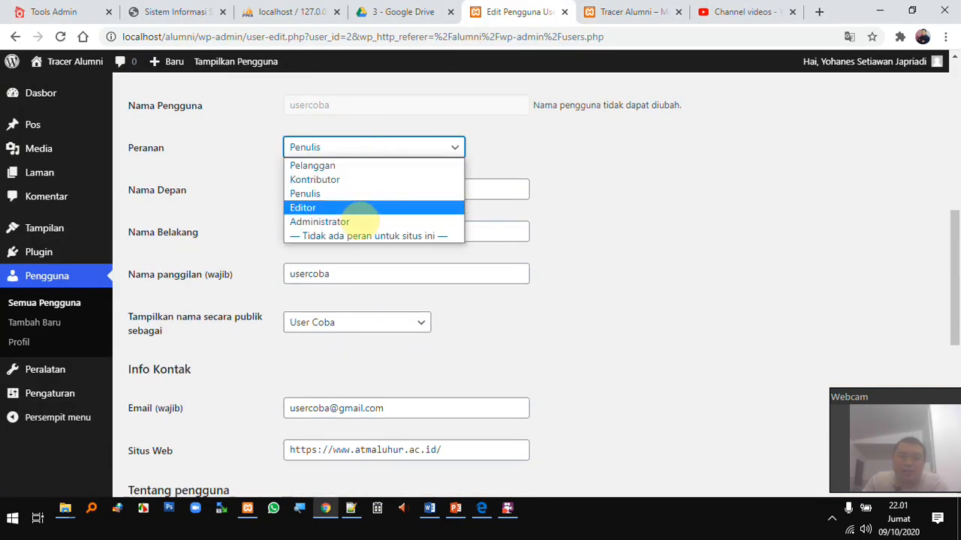
pyautogui.click(349, 209)
pyautogui.scroll(-10, 324, 285)
pyautogui.click(181, 425)
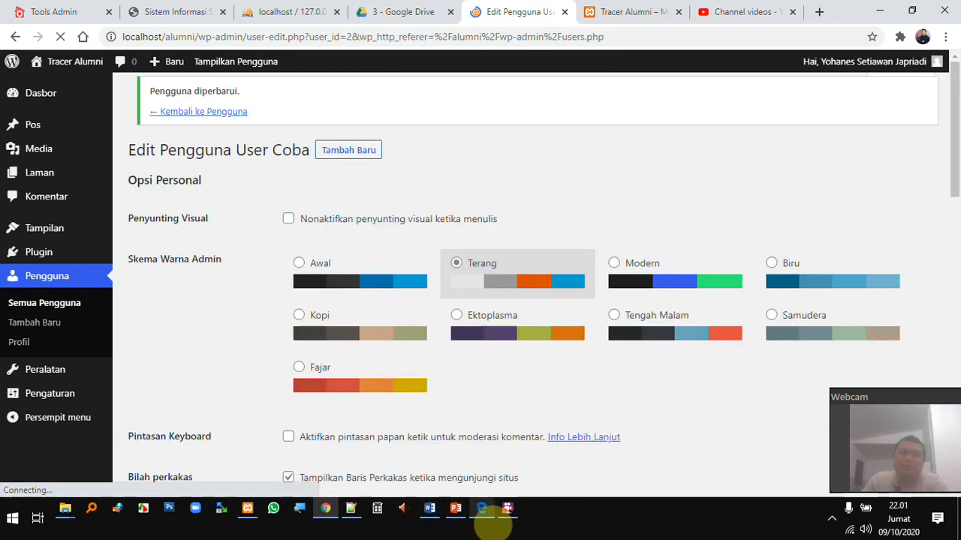
pyautogui.click(490, 523)
# Check the published Pos list and the live site, then return to the admin tab to add a page
pyautogui.click(105, 11)
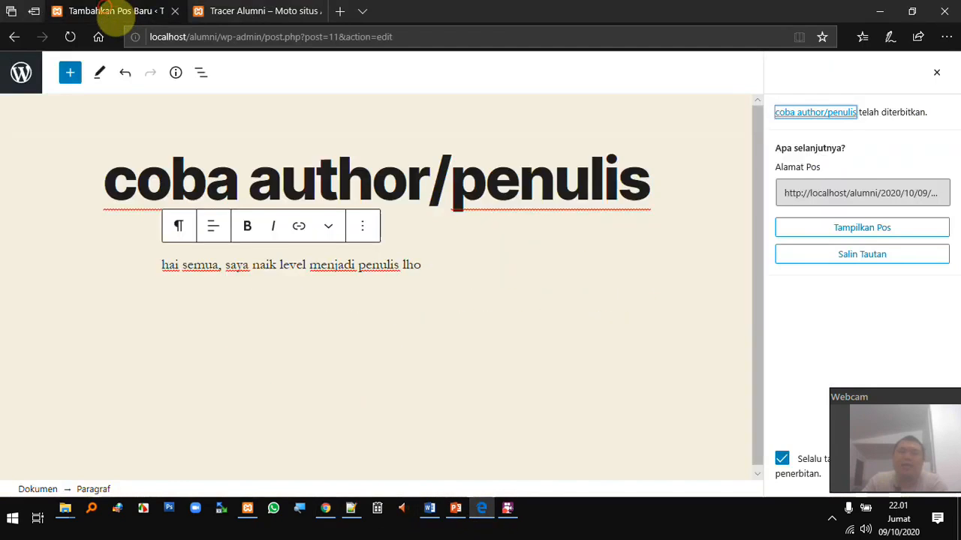
pyautogui.click(21, 72)
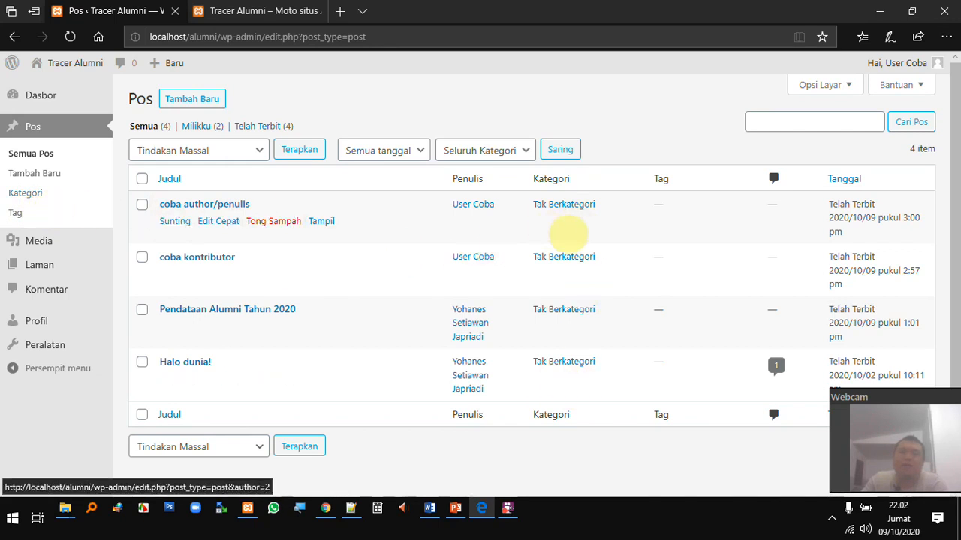
pyautogui.moveTo(61, 252)
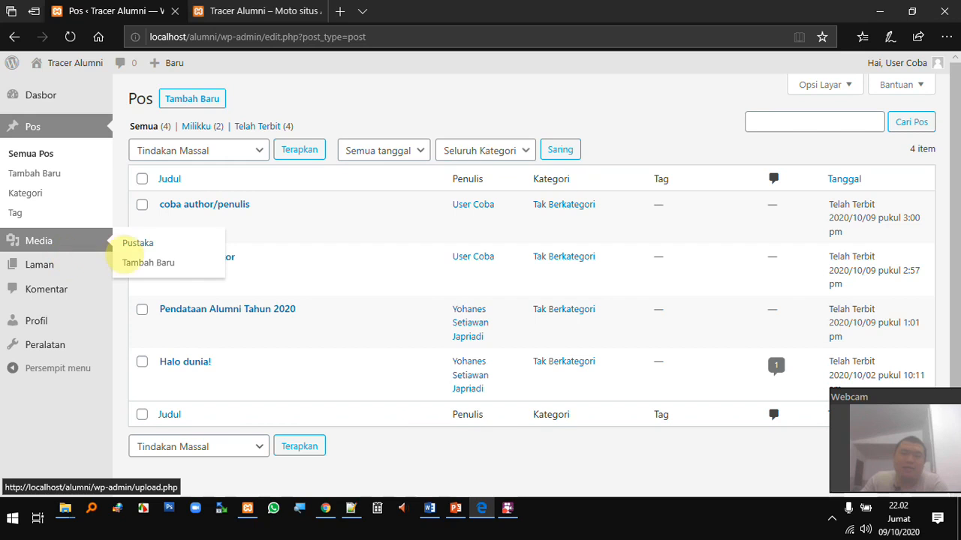
pyautogui.moveTo(84, 277)
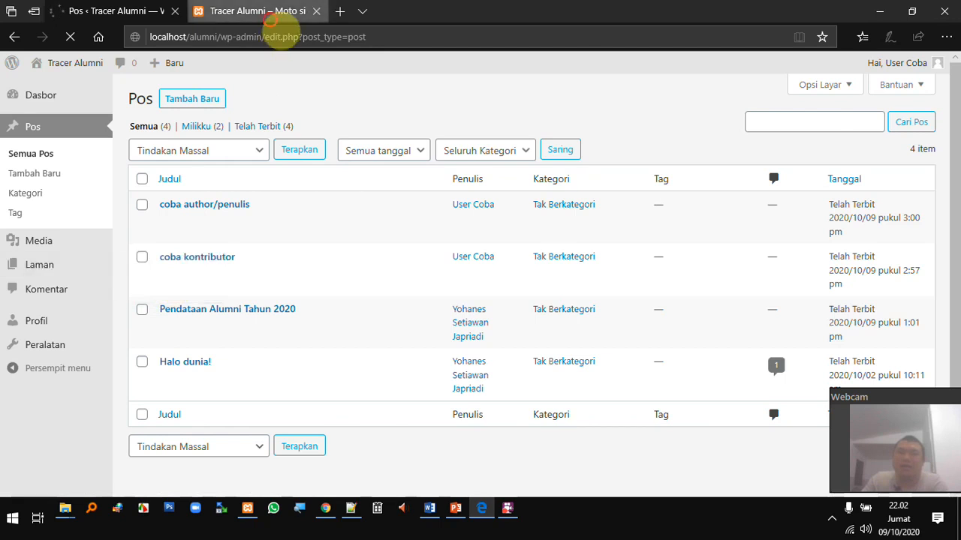
pyautogui.click(278, 11)
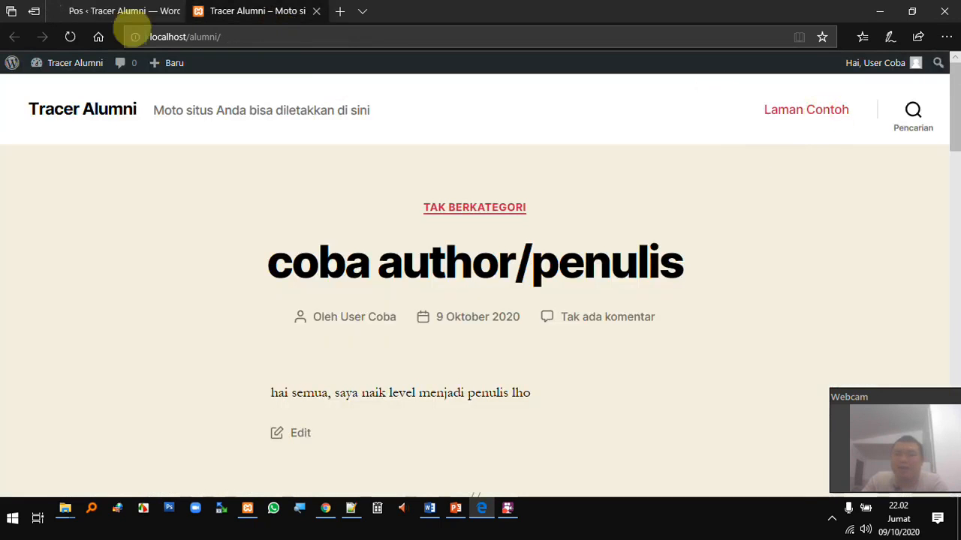
pyautogui.click(134, 12)
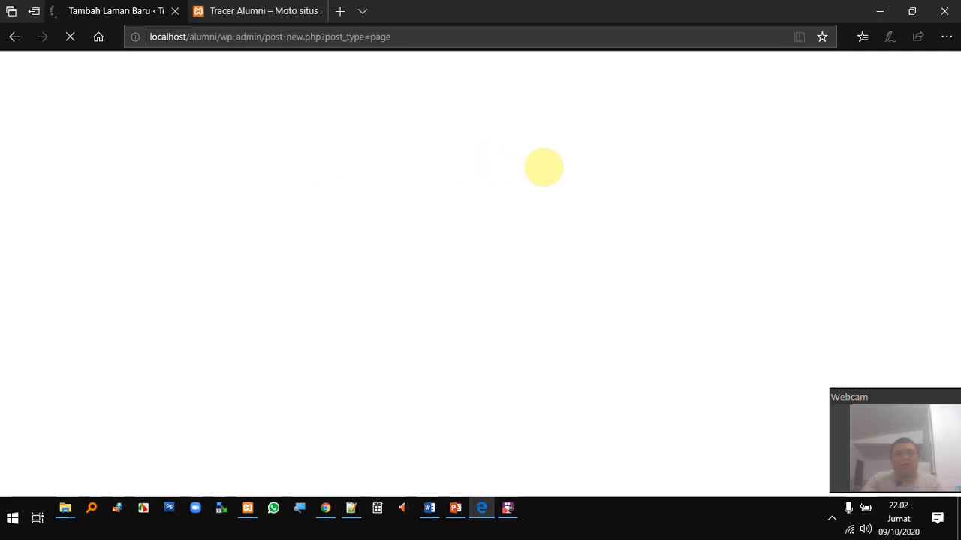
# Title the new page 'Tentang' and write the body 'tentang itu bukan tentang kentang'
pyautogui.write('Tentang')
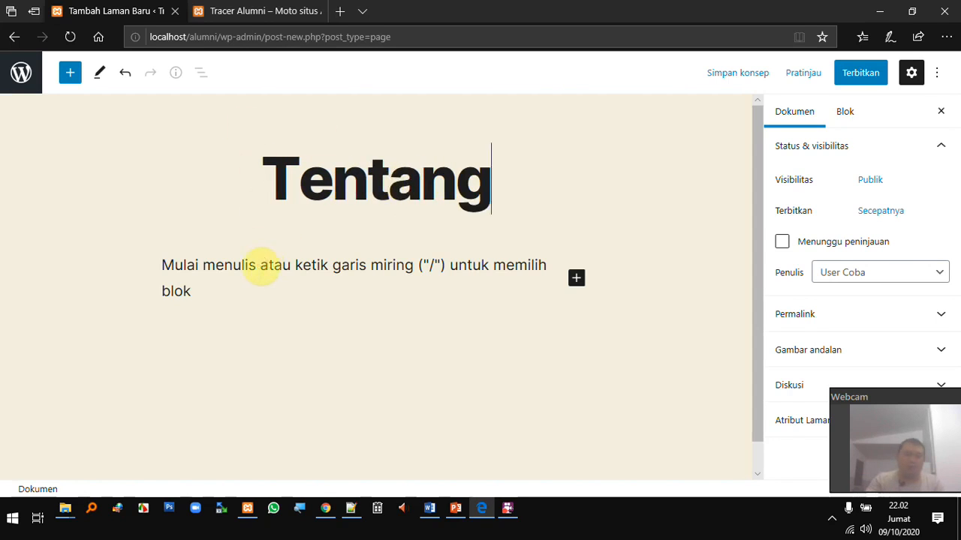
pyautogui.click(261, 266)
pyautogui.write('tentang itu bukan tentang')
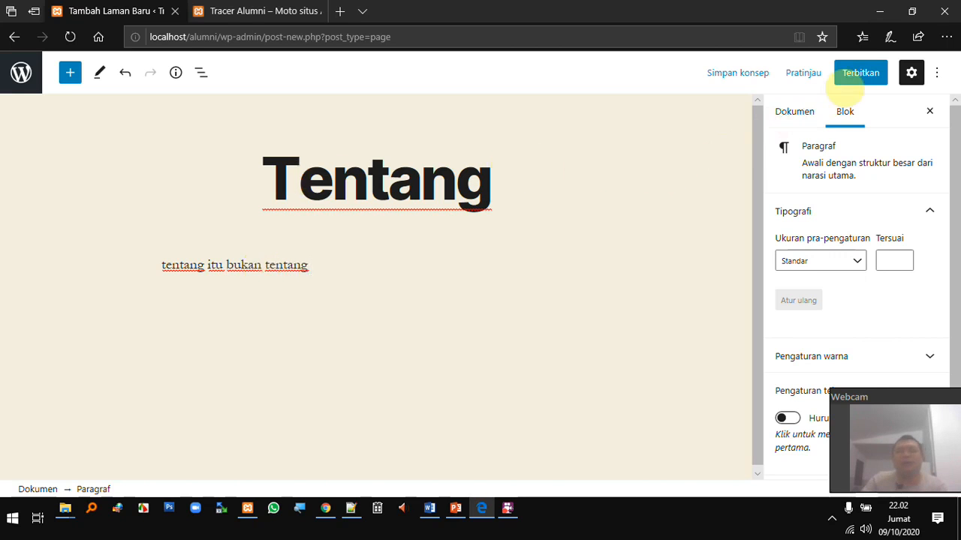
pyautogui.write('kentang')
# Publish the Tentang page and switch to the live Tracer Alumni site
pyautogui.click(861, 83)
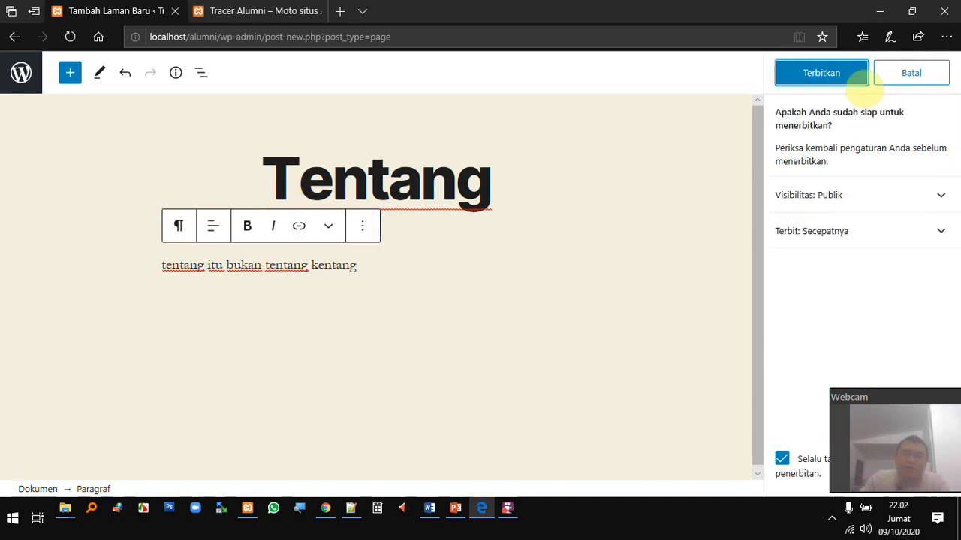
pyautogui.click(832, 86)
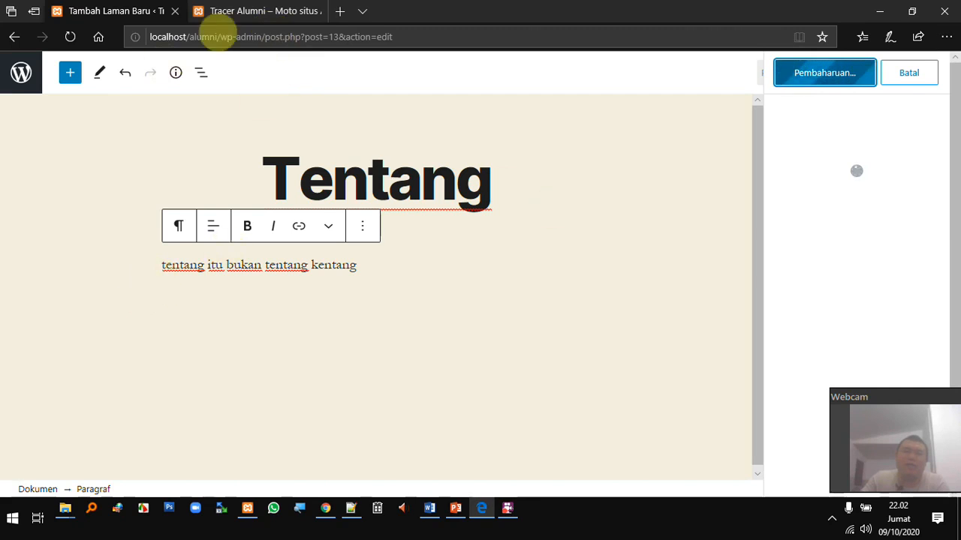
pyautogui.click(245, 18)
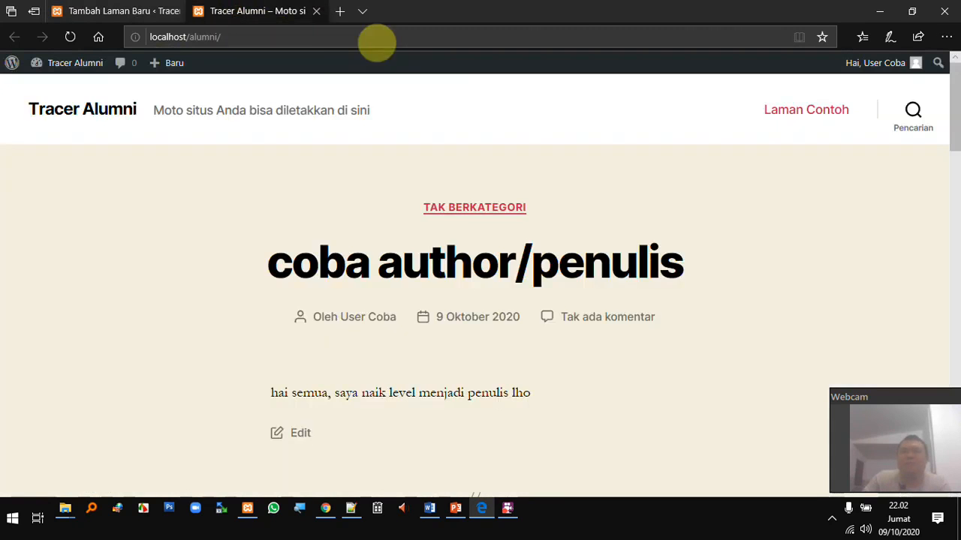
# Reload the live site, view the new Tentang page, then go to the admin's Laman list
pyautogui.click(280, 36)
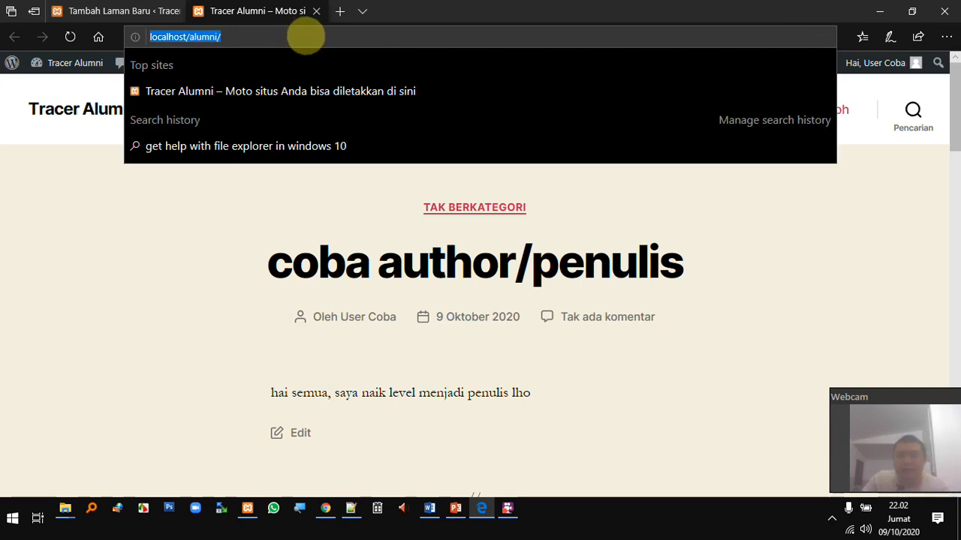
pyautogui.press('Return')
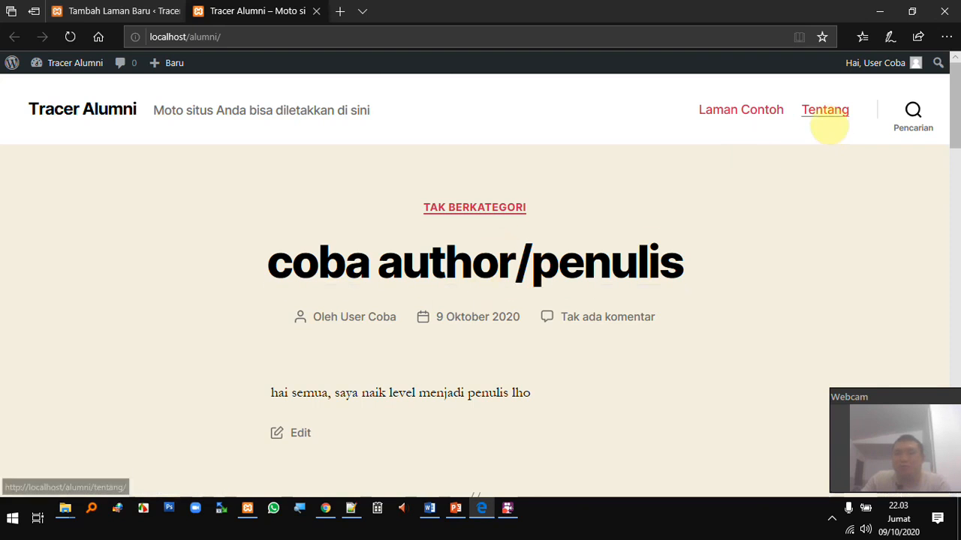
pyautogui.click(824, 114)
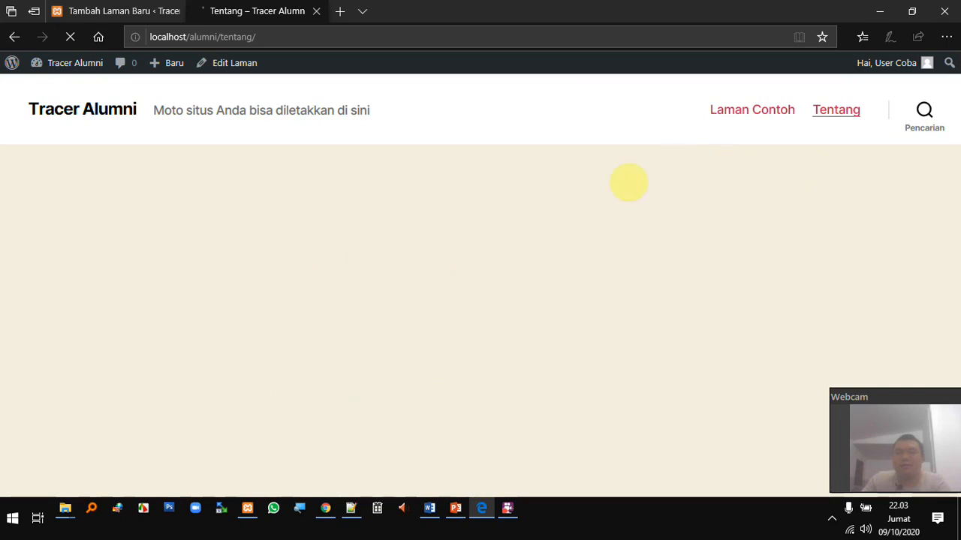
pyautogui.scroll(-3, 455, 228)
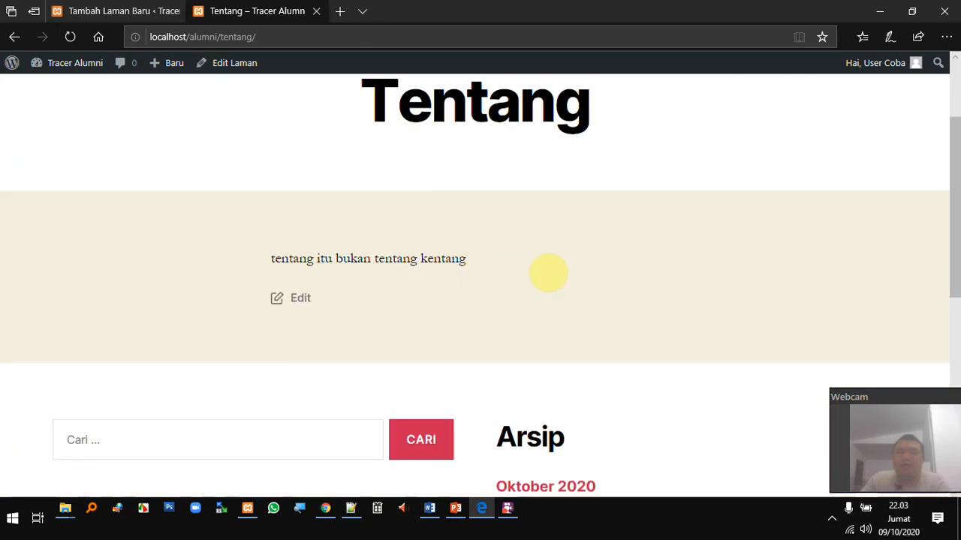
pyautogui.scroll(3, 532, 272)
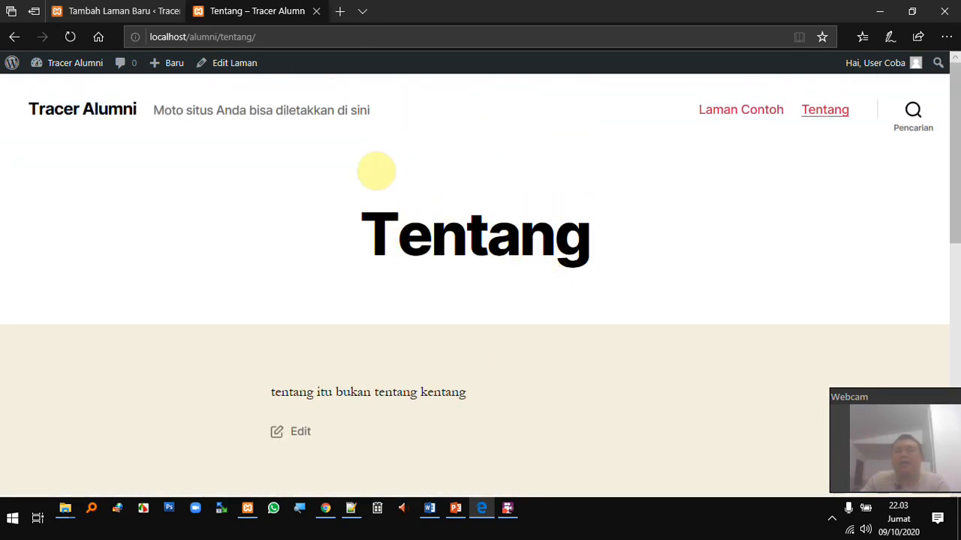
pyautogui.click(139, 12)
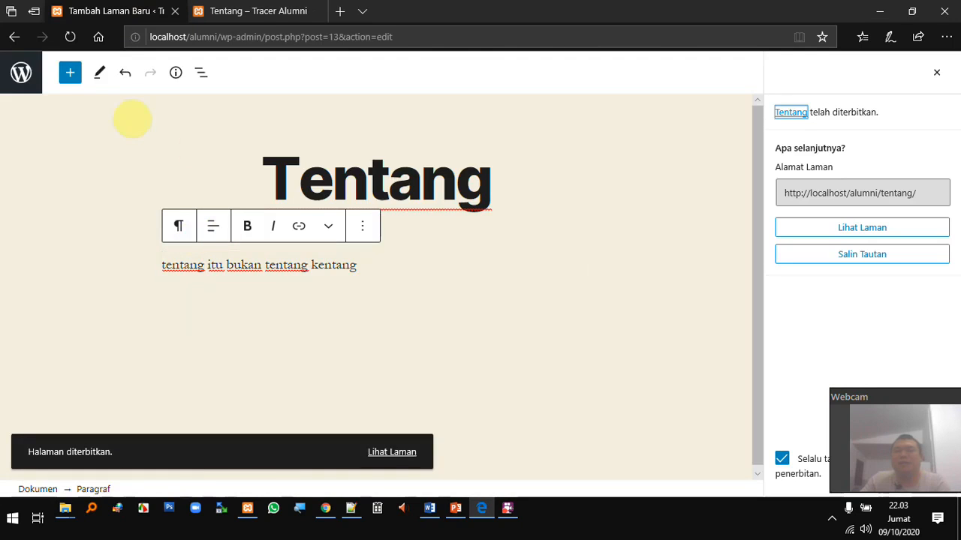
pyautogui.click(21, 72)
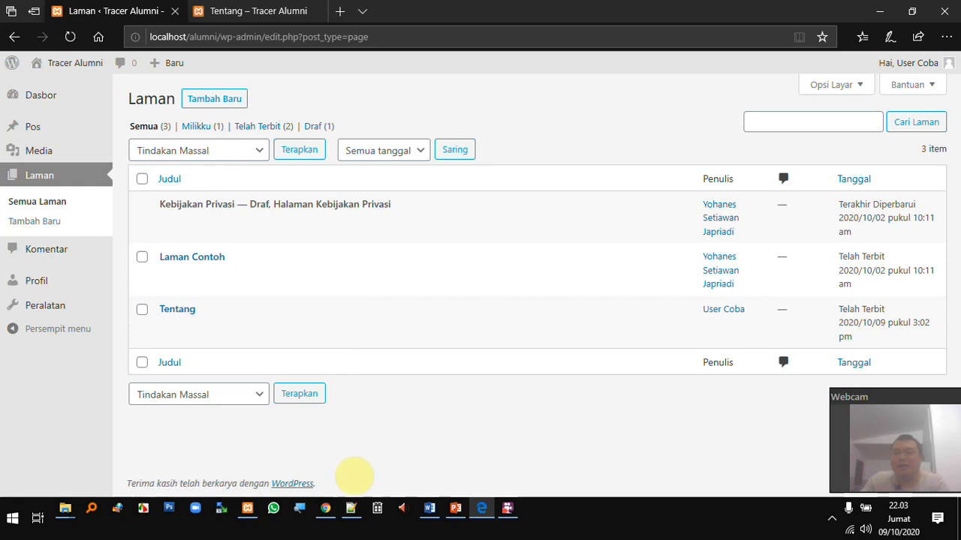
# In the administrator's browser, review the test user's profile, keep the Editor role, and return to all users
pyautogui.click(325, 508)
pyautogui.scroll(-3, 427, 417)
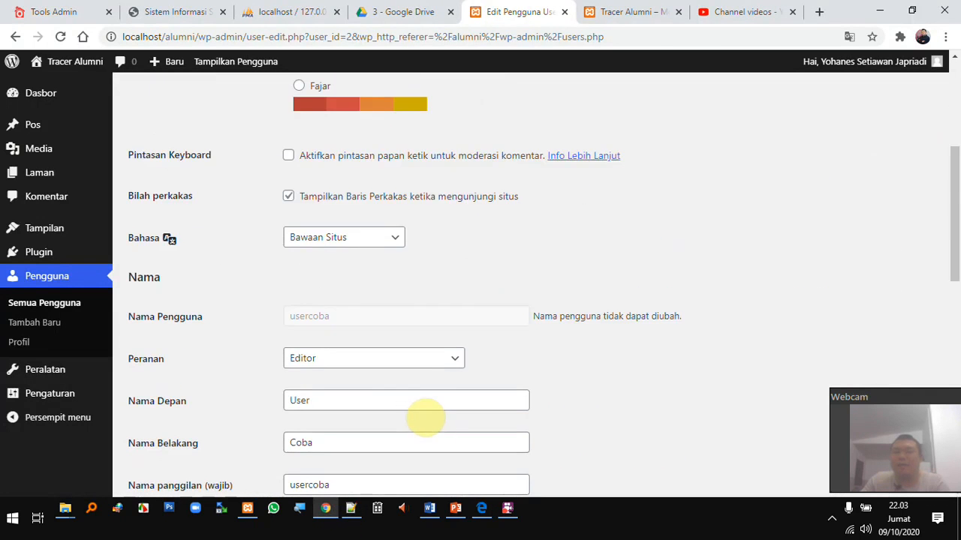
pyautogui.scroll(-2, 375, 308)
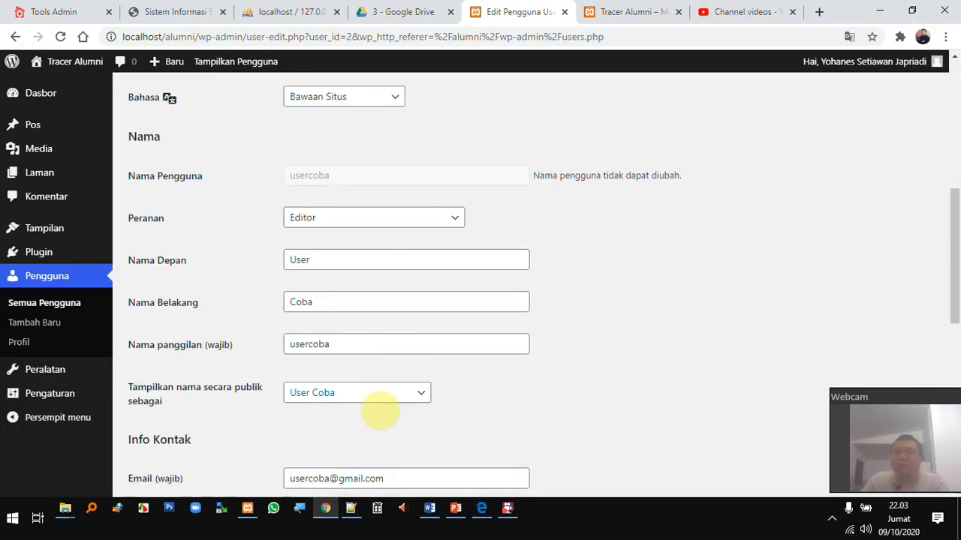
pyautogui.scroll(-5, 383, 398)
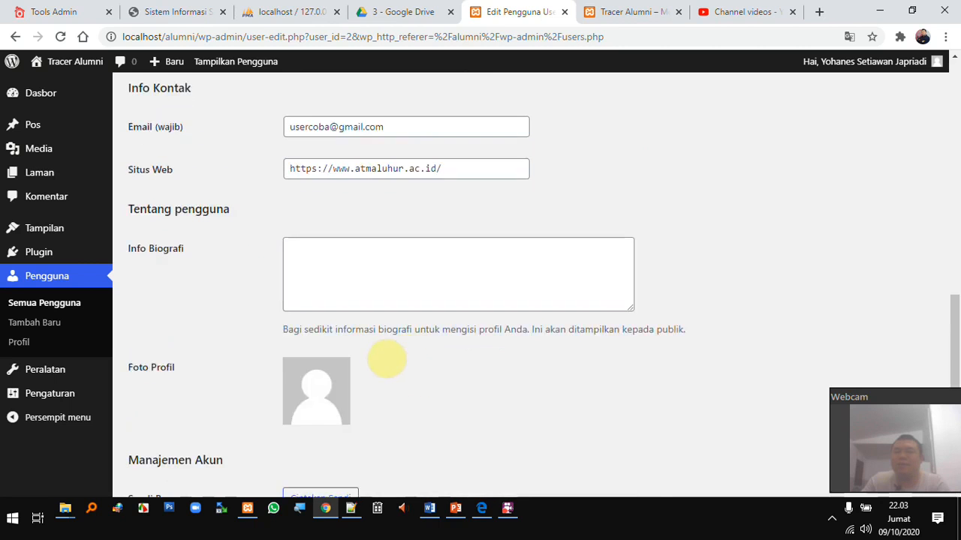
pyautogui.scroll(7, 384, 361)
pyautogui.click(395, 358)
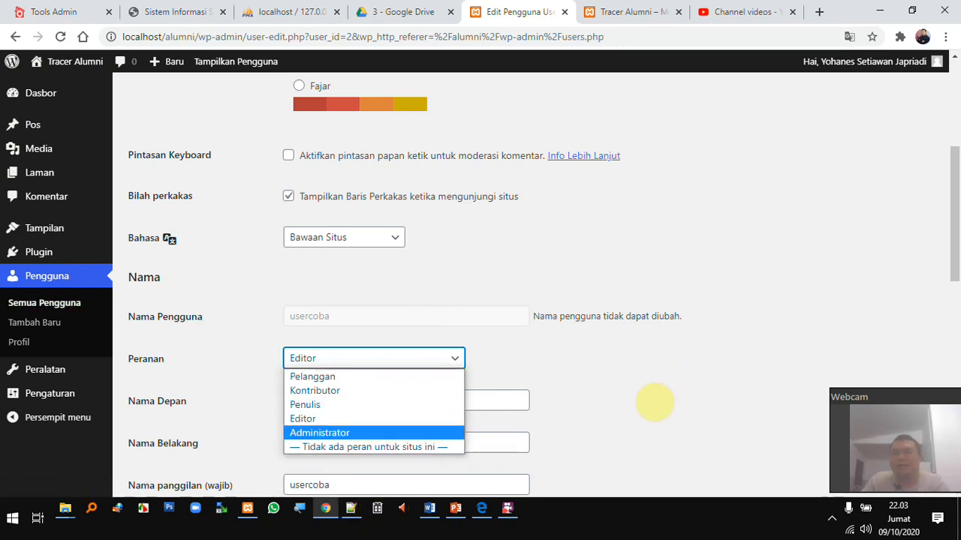
pyautogui.click(643, 393)
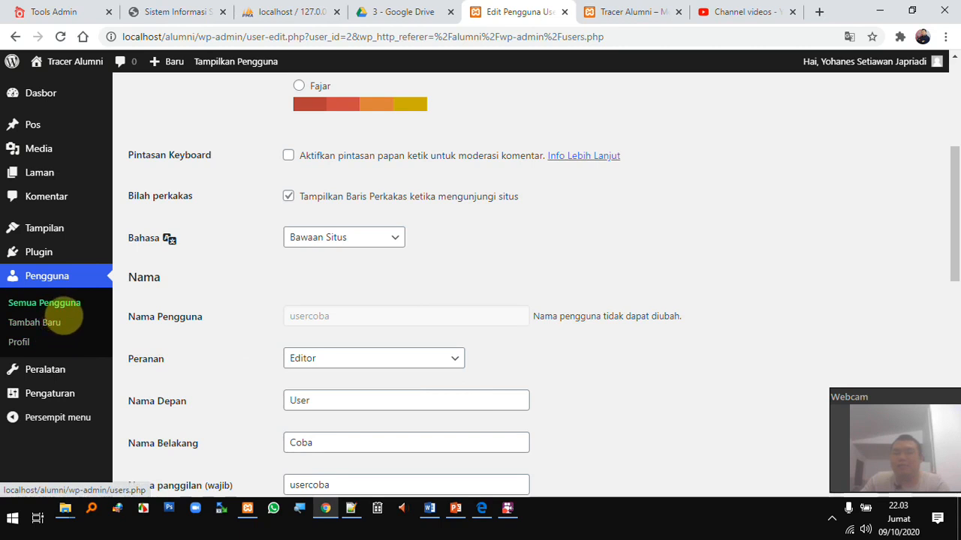
pyautogui.click(59, 303)
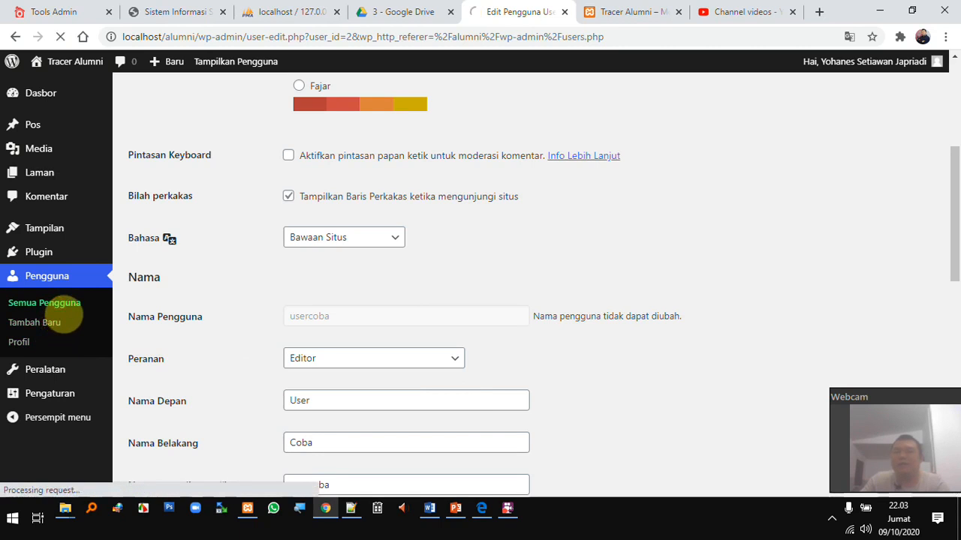